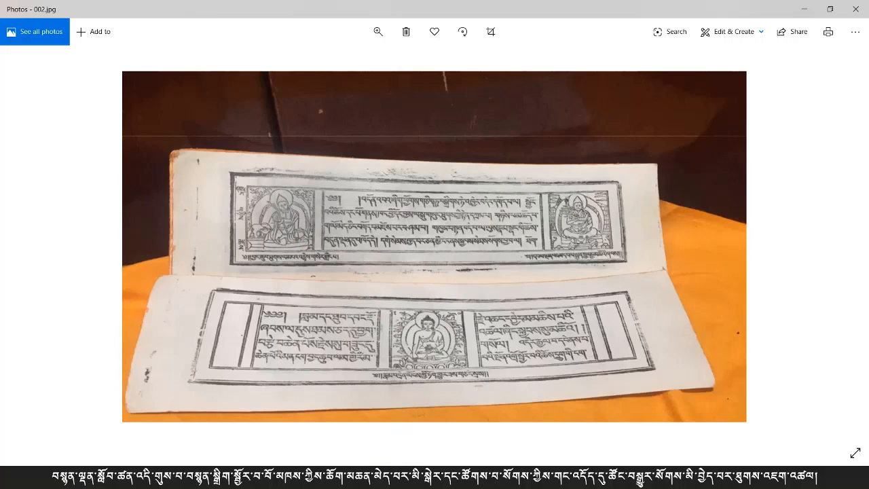
Step: Return to the layout and select the whole frame design on the B-Master's left page
left_click(351, 477)
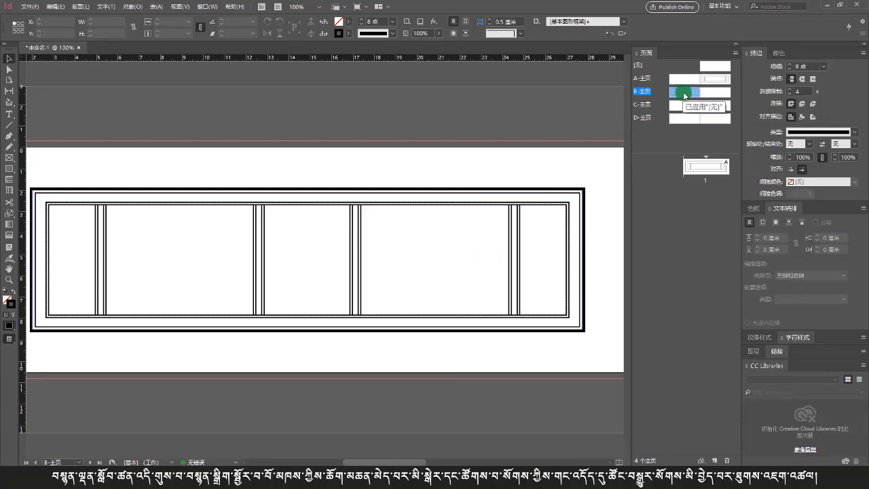
double_click(710, 93)
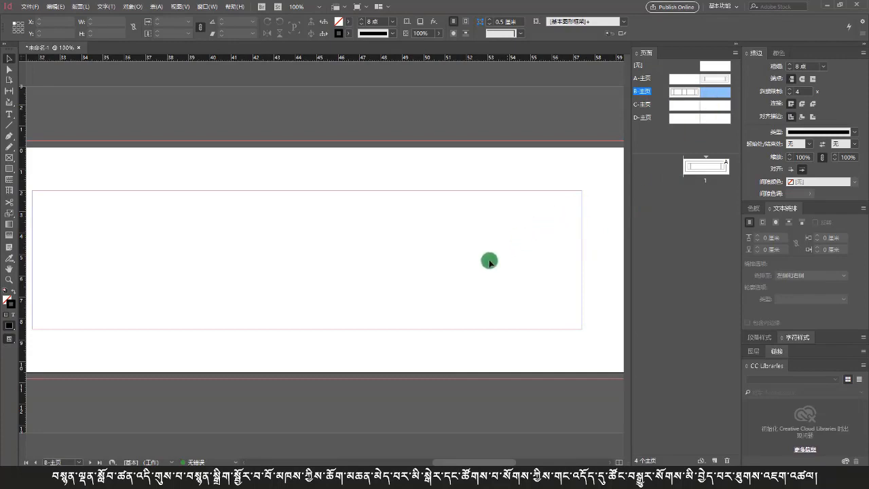
double_click(685, 95)
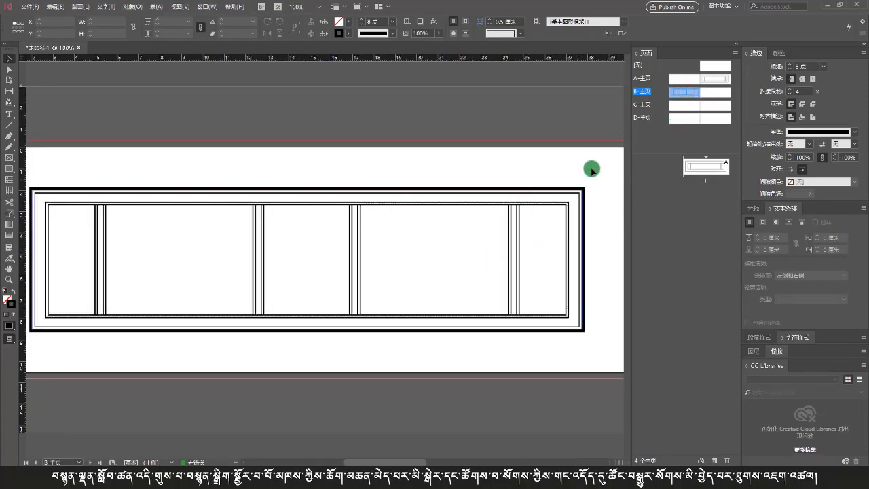
left_click_drag(591, 169, 45, 288)
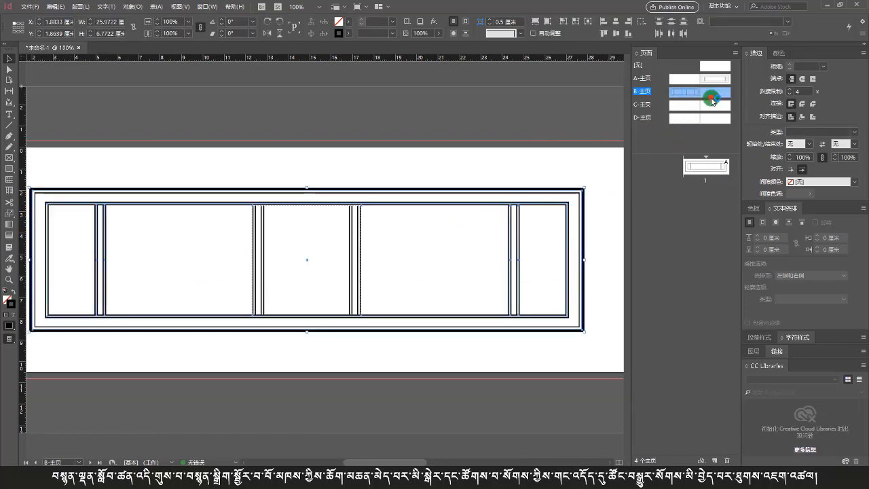
Step: Paste the frame design onto the B-Master's right page and align it in position
double_click(711, 98)
key("ctrl+v")
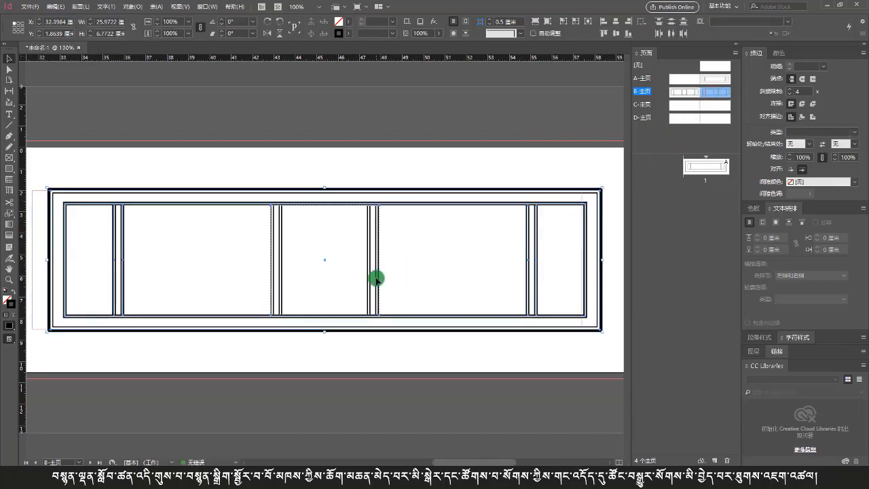
left_click_drag(376, 279, 362, 281)
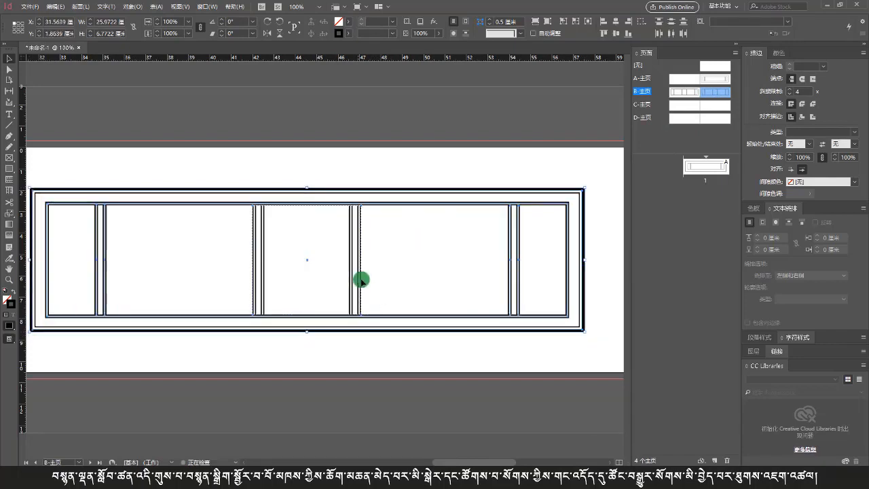
left_click(346, 262)
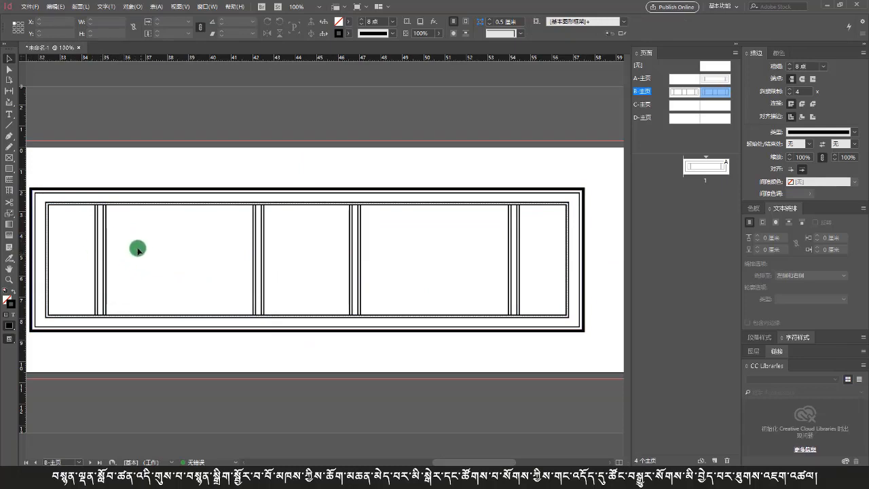
Step: Delete the two vertical dividers around the central panel so the middle sections merge into one
left_click(359, 250)
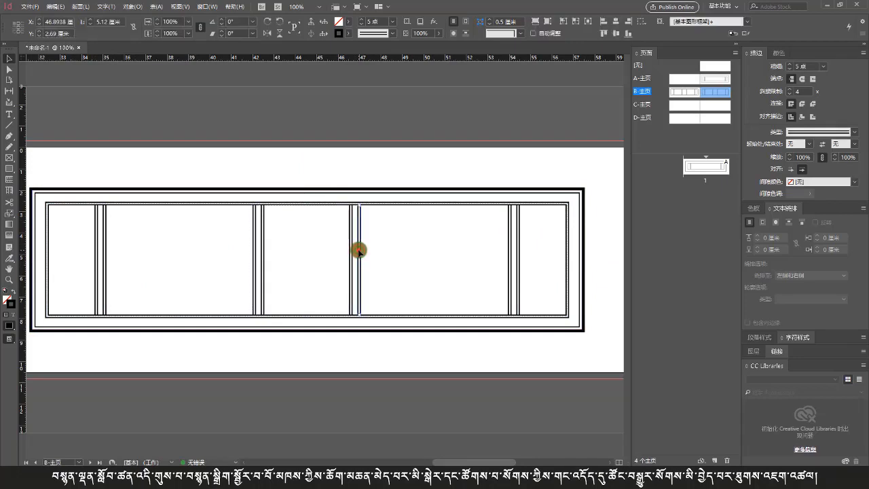
left_click_drag(408, 252, 218, 283)
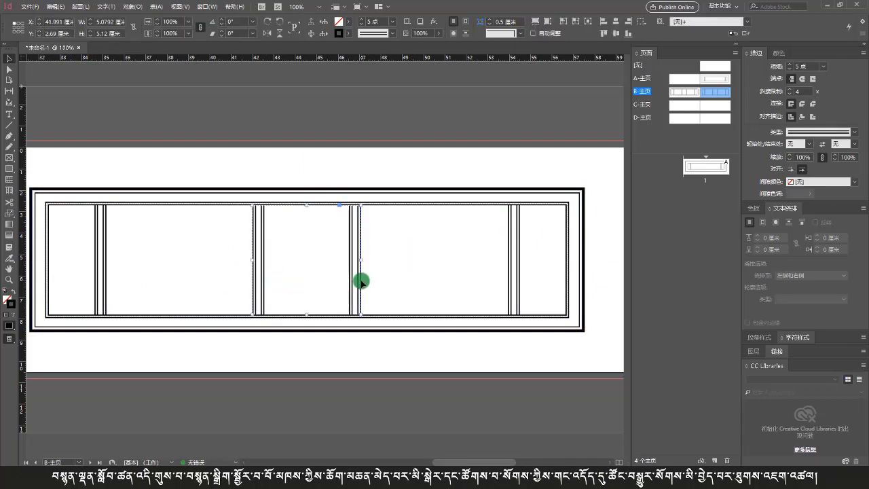
key("Delete")
left_click(218, 258)
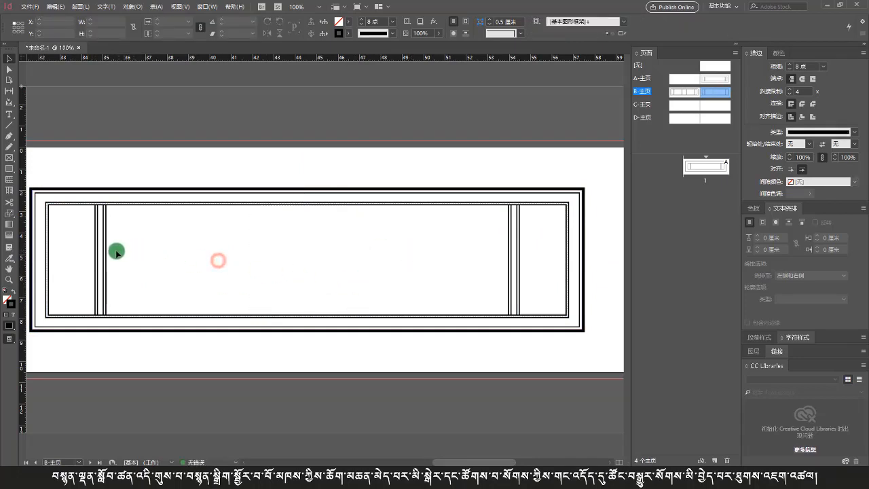
Step: Move the left divider rightward and the right divider leftward to widen both side panels
left_click_drag(116, 251, 133, 270)
left_click(147, 268)
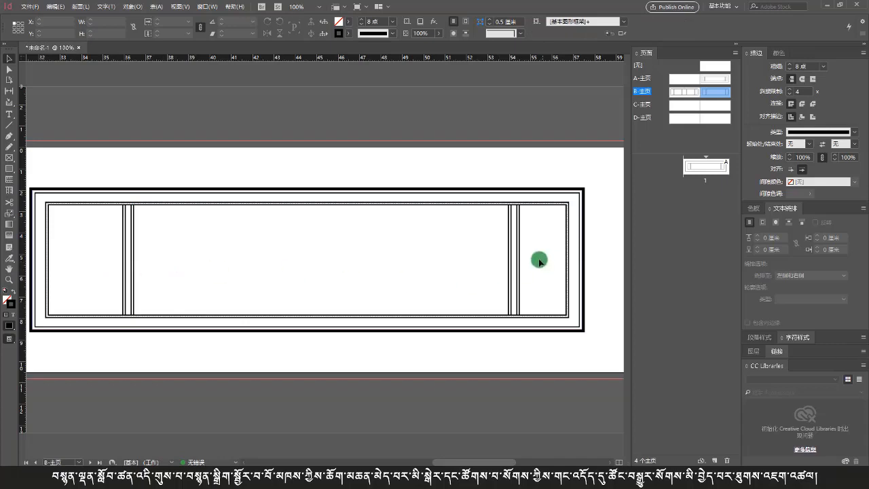
left_click_drag(539, 256, 484, 272)
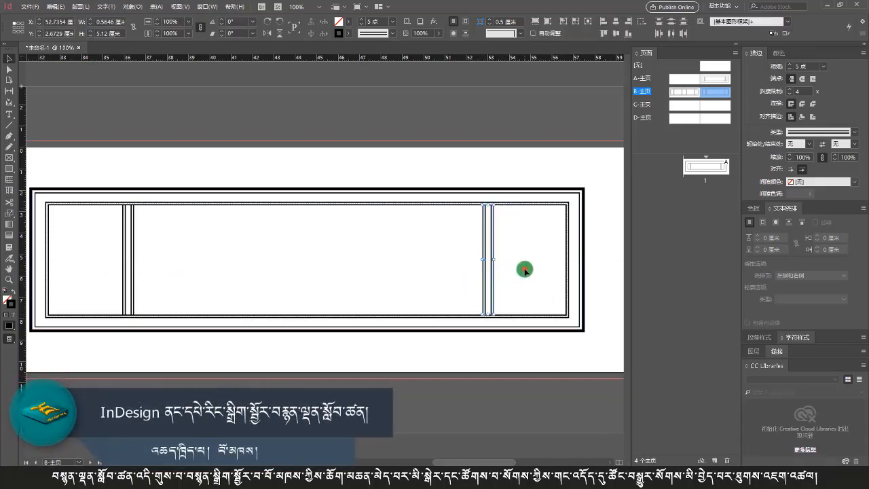
left_click(525, 270)
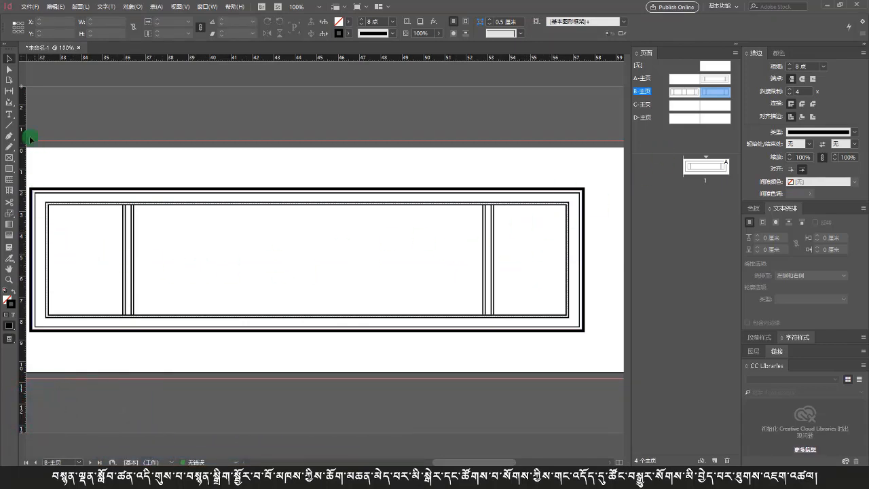
Step: Draw a horizontal line across the top of the left side panel with the Line tool
left_click(13, 127)
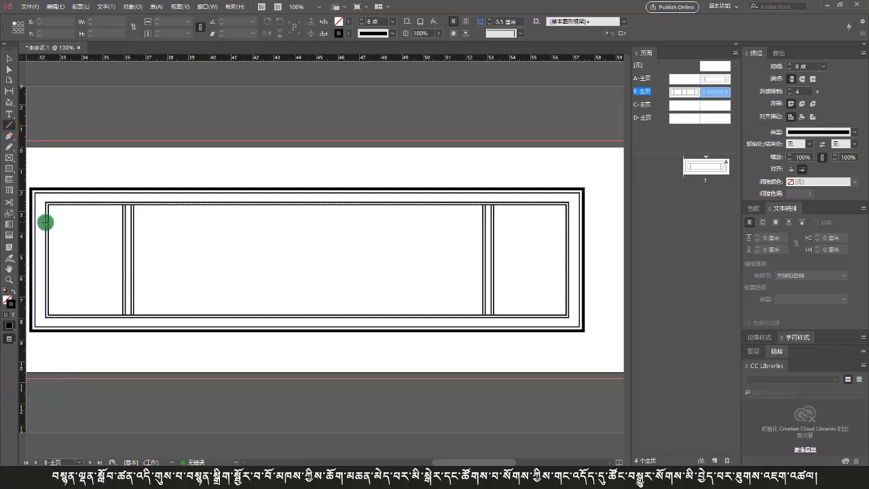
left_click_drag(46, 222, 123, 227)
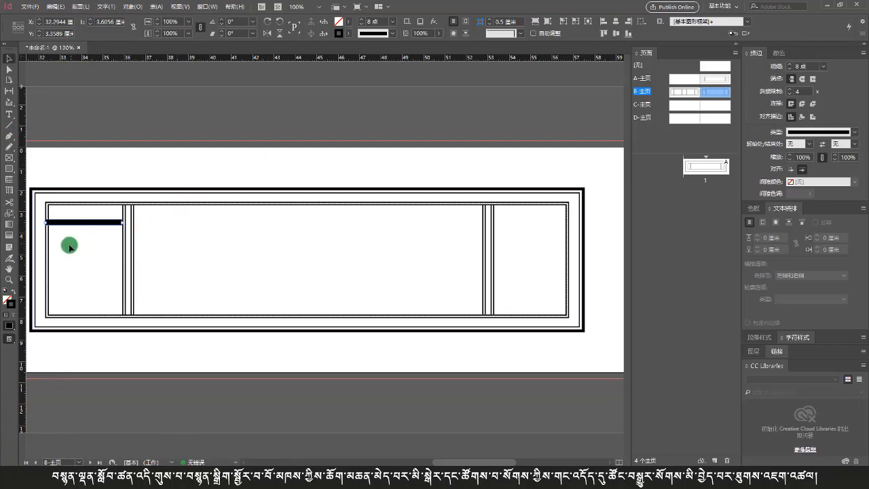
Step: Select the inner frame together with the line and flip it horizontally
left_click_drag(42, 240, 42, 214)
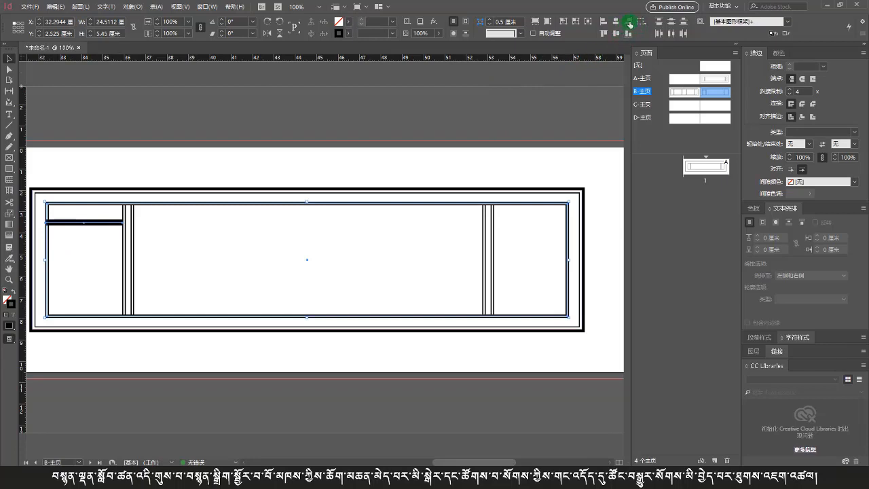
left_click(629, 23)
left_click(532, 249)
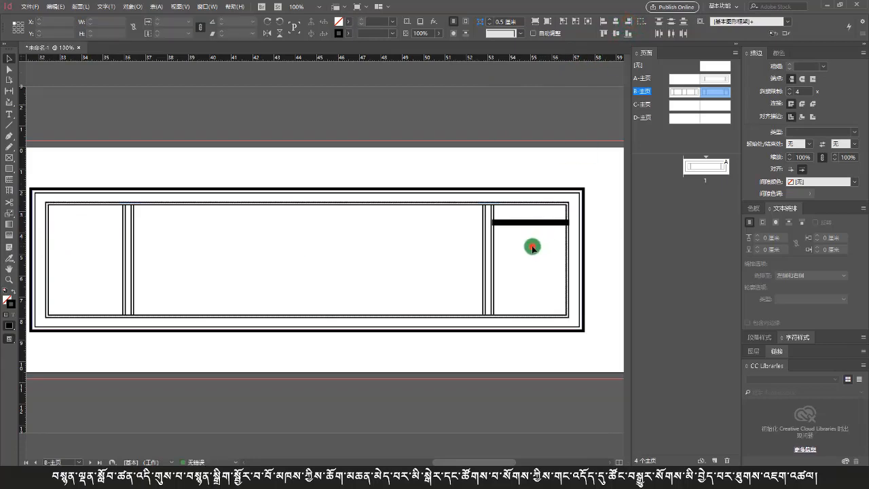
Step: Nudge the right panel's divider slightly left so the panel matches the line's width
left_click(492, 264)
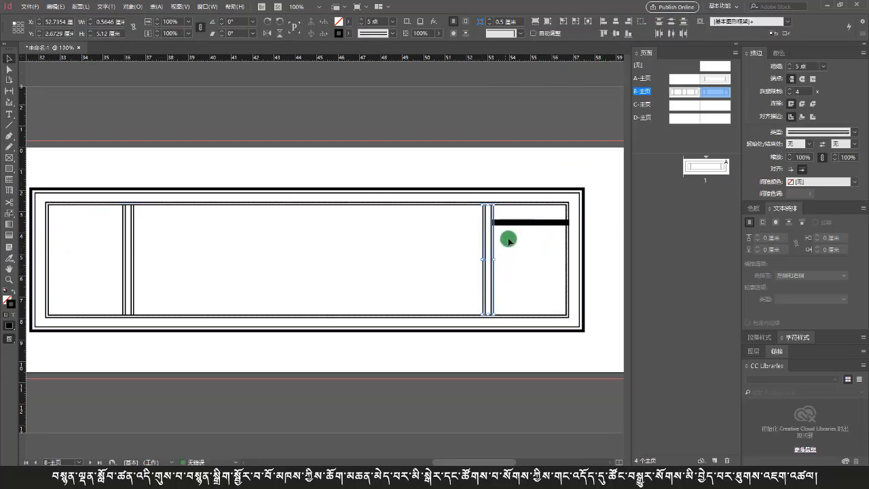
scroll(505, 218, "up", 8)
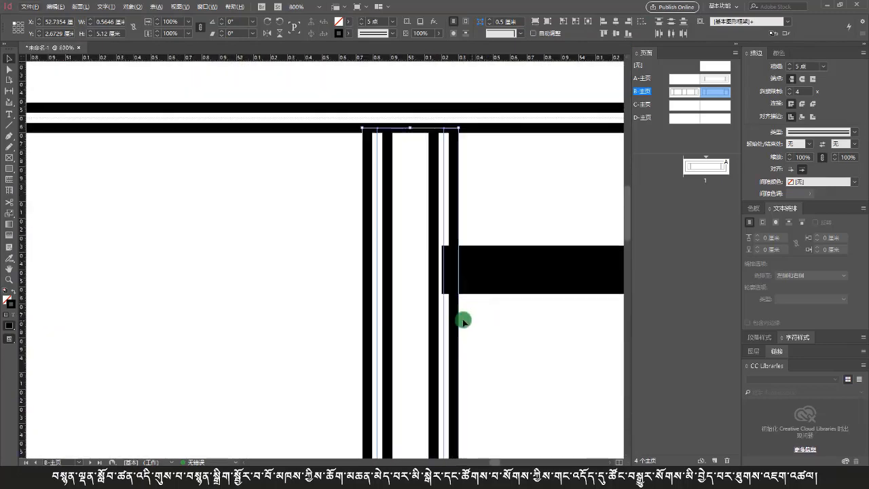
mouse_move(456, 319)
left_mouse_down()
mouse_move(434, 321)
mouse_move(442, 317)
left_mouse_up()
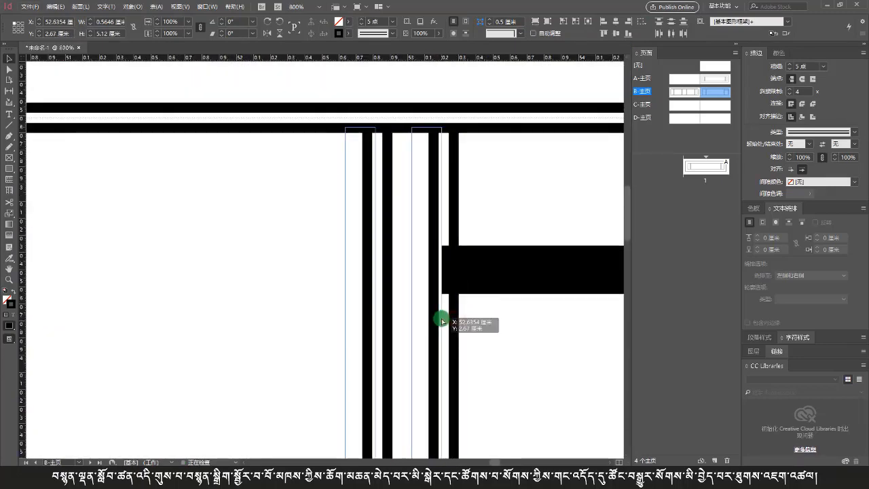
left_click(482, 329)
Step: Delete the horizontal helper line from the right panel
scroll(483, 319, "down", 6)
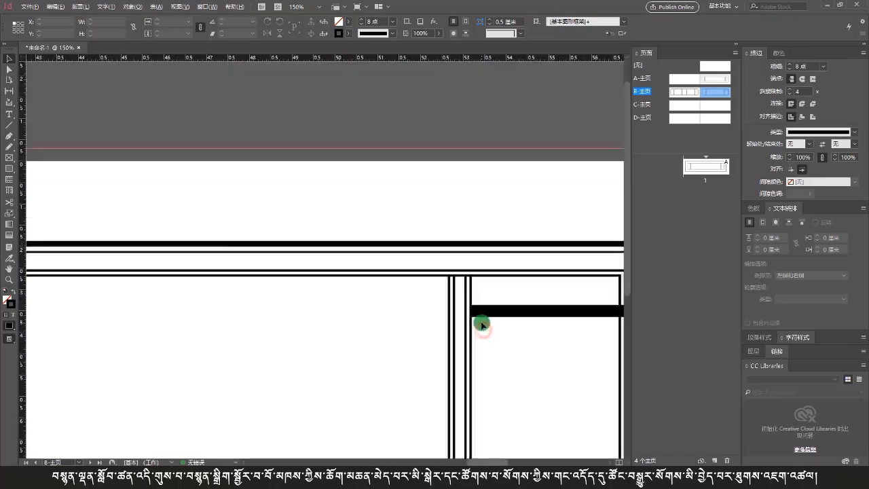
scroll(490, 316, "down", 1)
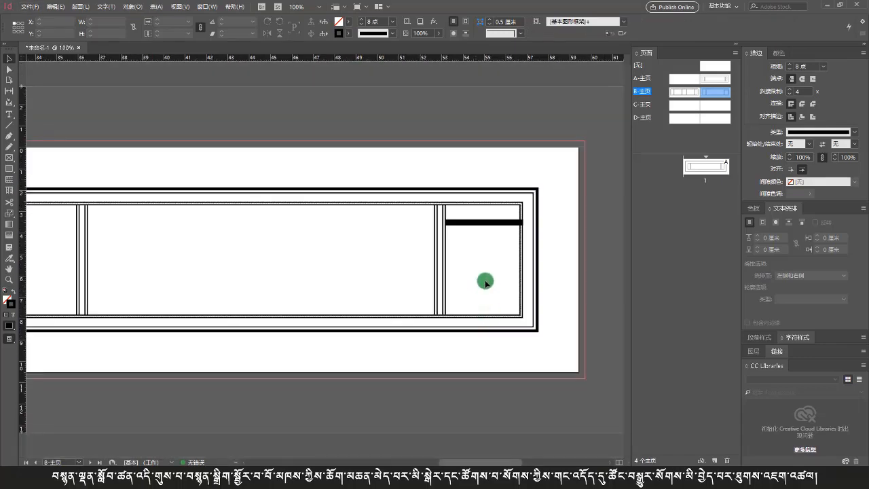
scroll(485, 282, "down", 1)
left_click(443, 232)
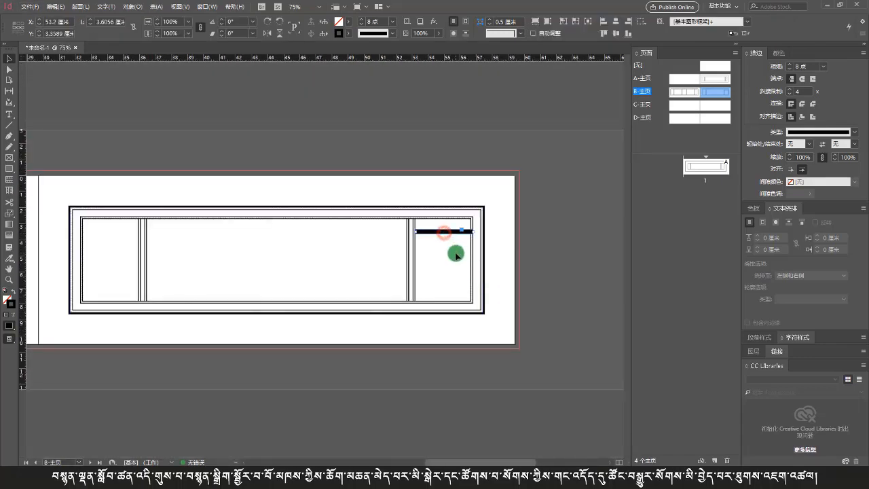
key("Delete")
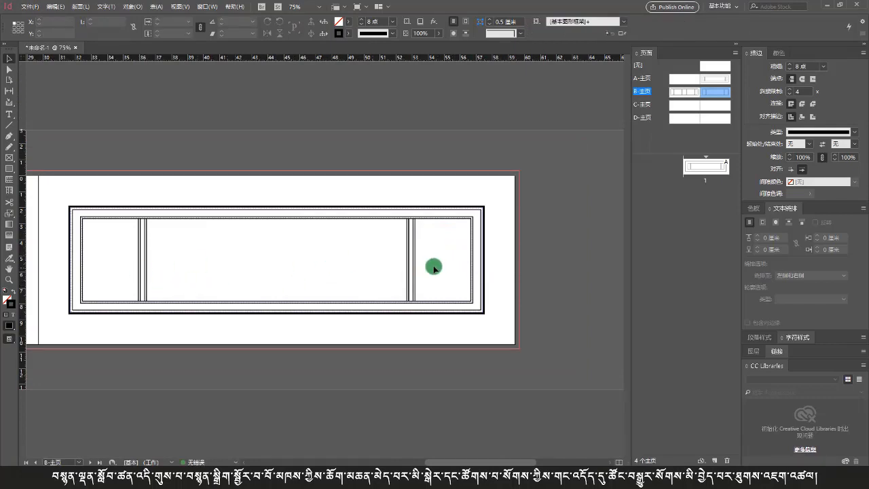
Step: Switch to the reference photos and compare the two pecha page images
left_click(430, 479)
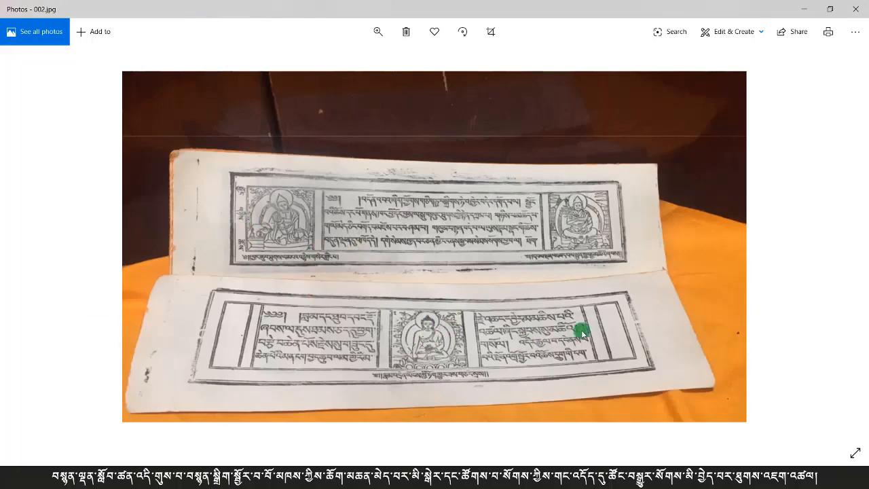
key("Right")
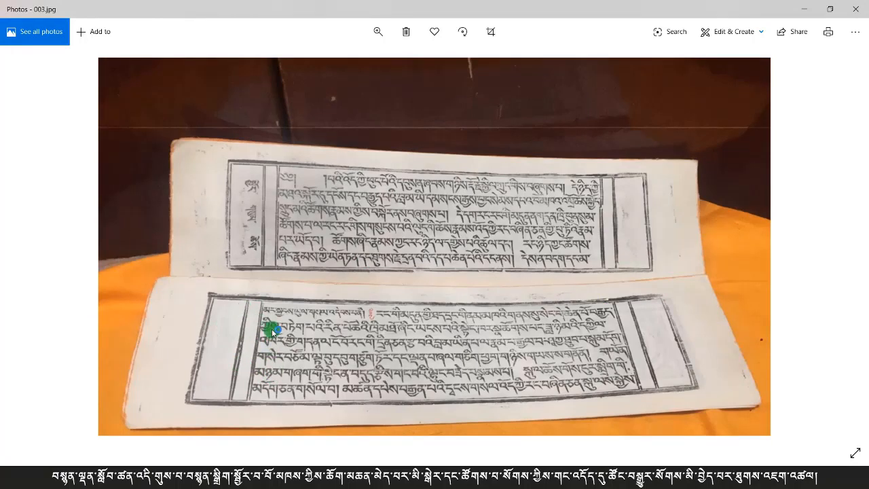
key("Left")
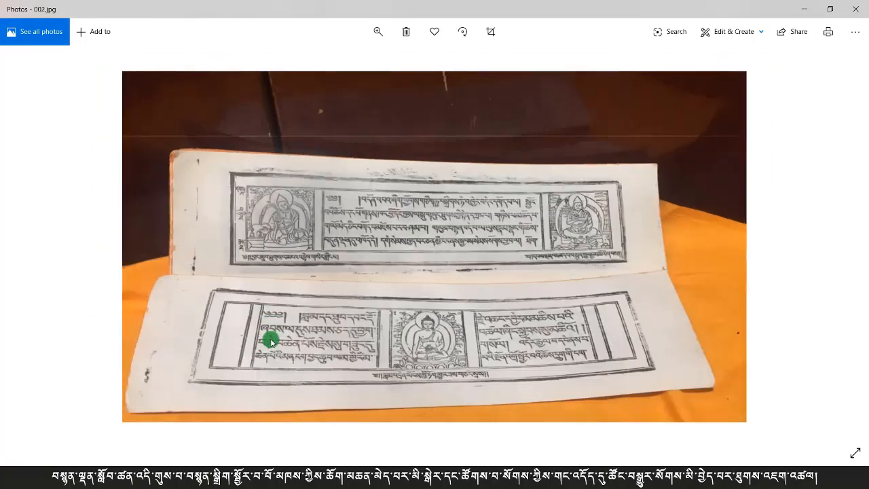
key("Right")
key("Left")
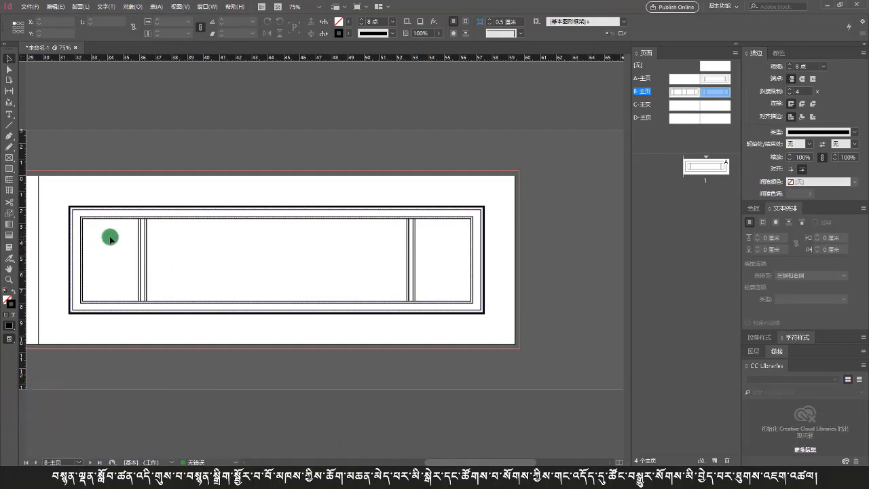
Step: Copy the inner frame and paste it onto the C-Master page, placing it inside the margin box
left_click_drag(110, 238, 478, 264)
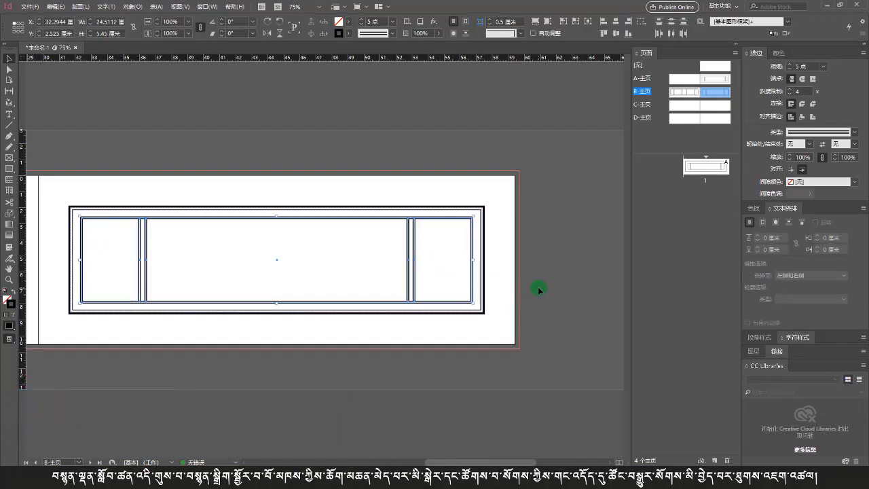
double_click(681, 106)
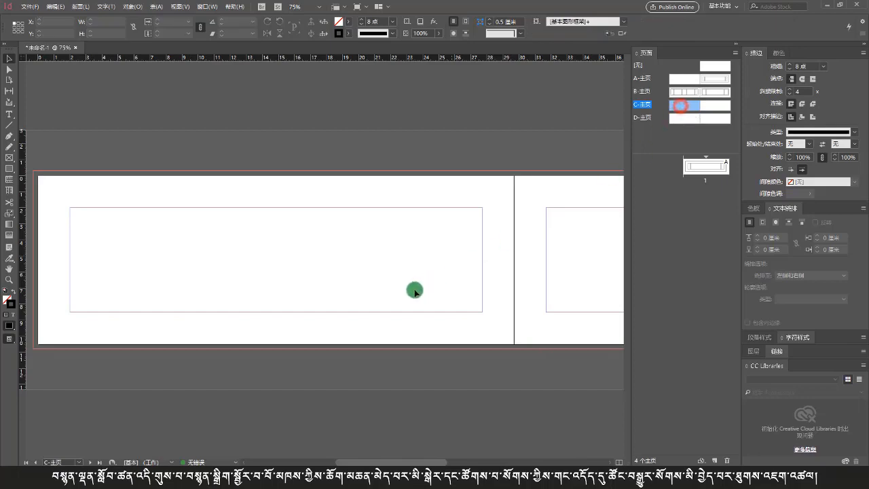
key("ctrl+v")
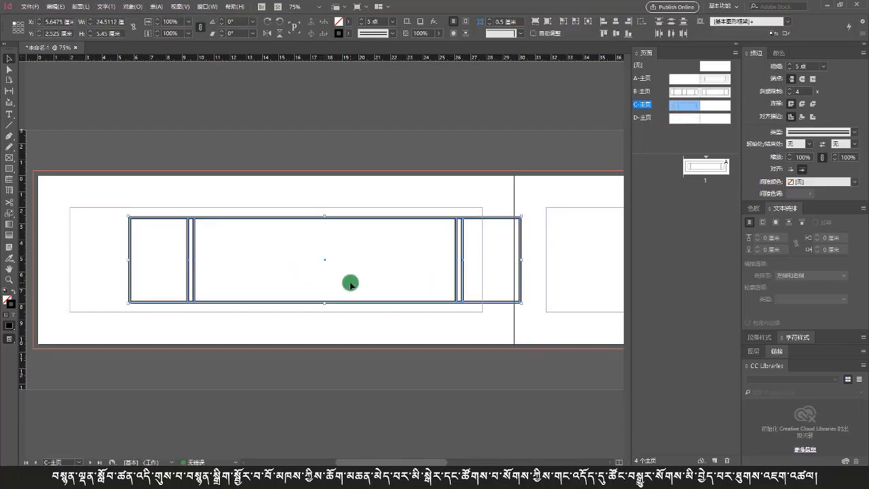
left_click_drag(336, 303, 285, 301)
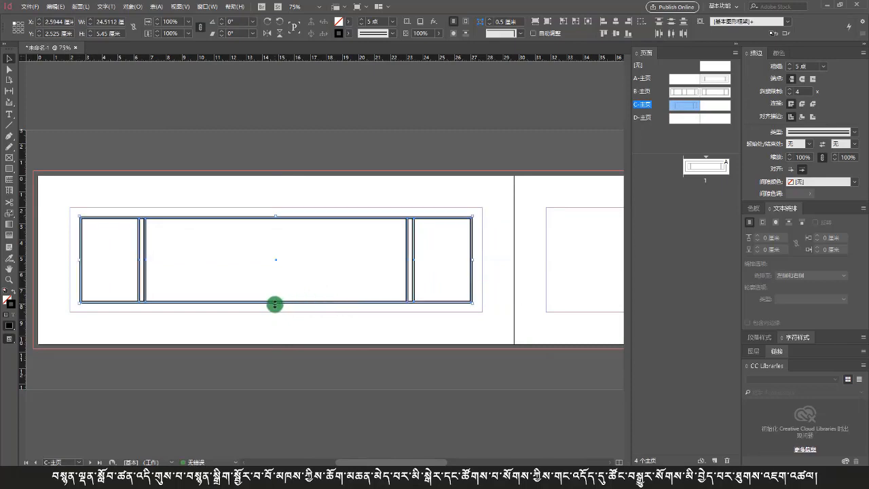
Step: Stretch the pasted frame's edges to fill the margin box, about 6.5 cm tall
mouse_move(274, 304)
left_mouse_down()
mouse_move(274, 317)
mouse_move(280, 311)
left_mouse_up()
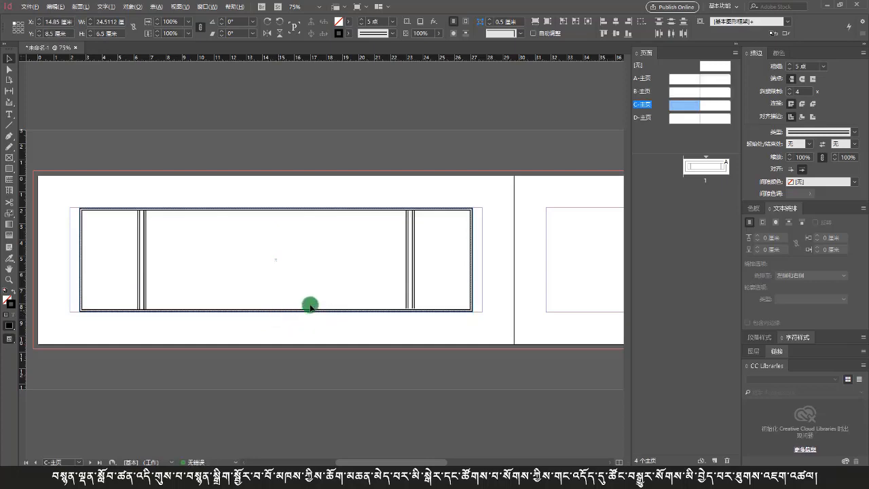
left_click(471, 261)
left_click_drag(471, 260, 482, 260)
left_click(450, 273)
left_click(445, 257)
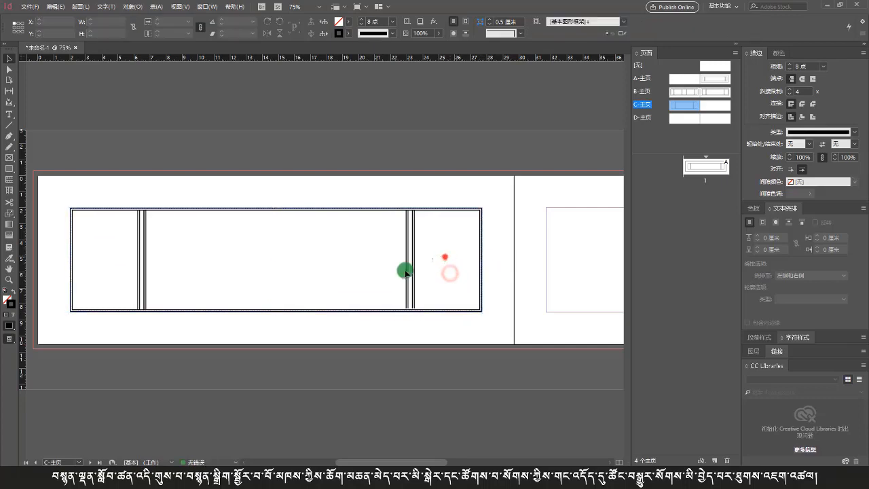
Step: Move the right divider toward the right edge to narrow the right panel
left_click(409, 277)
left_click_drag(409, 277, 465, 279)
left_click(500, 278)
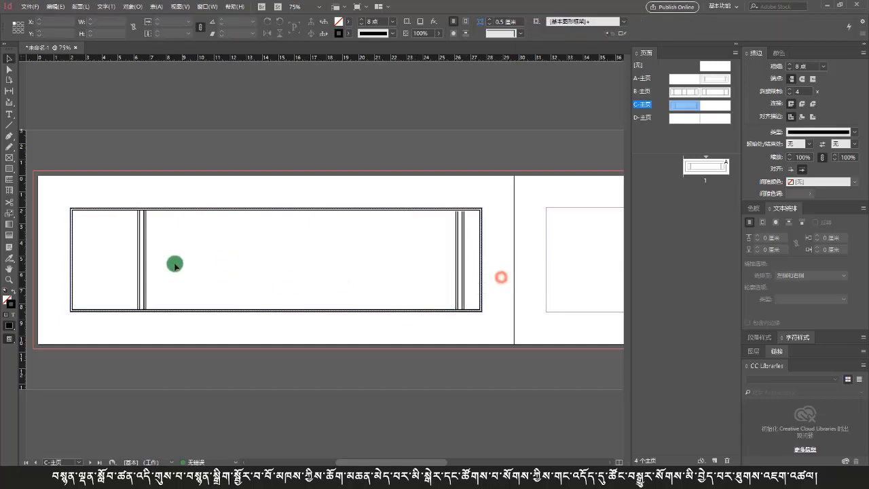
Step: Move the left divider toward the left edge to narrow the left panel, and nudge the right divider slightly inward
left_click_drag(174, 262, 97, 266)
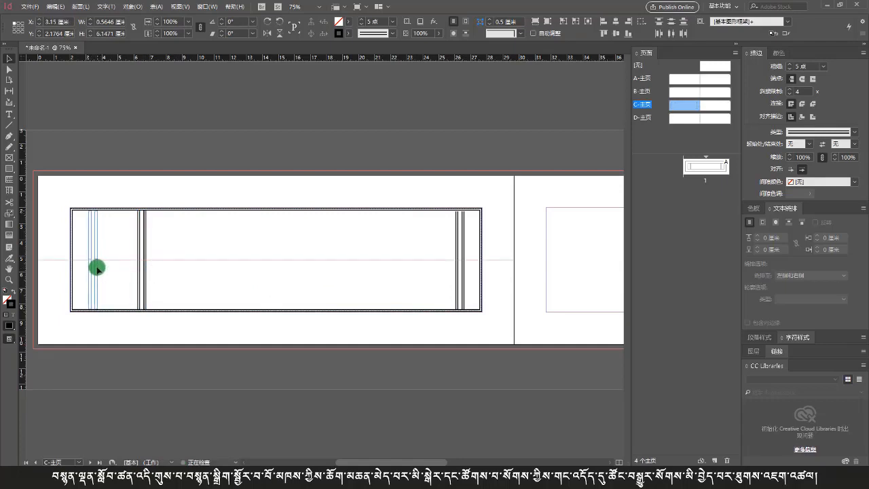
left_click(121, 268)
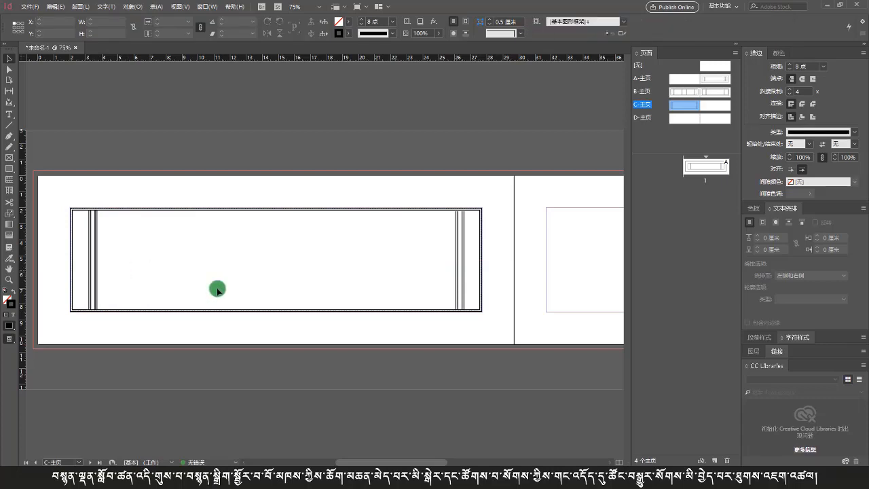
scroll(408, 354, "right", 1)
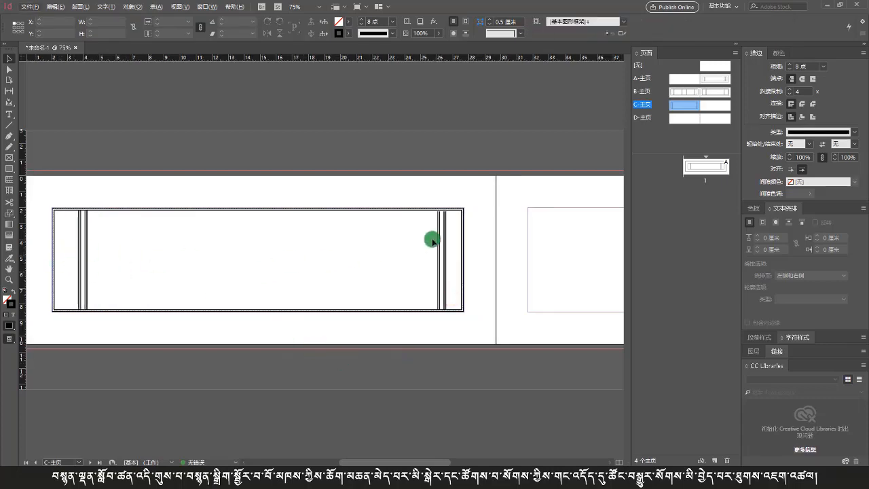
left_click_drag(441, 252, 431, 259)
Step: Draw a short horizontal line across the left panel with the Line tool and align it to the frame's right side
left_click(9, 125)
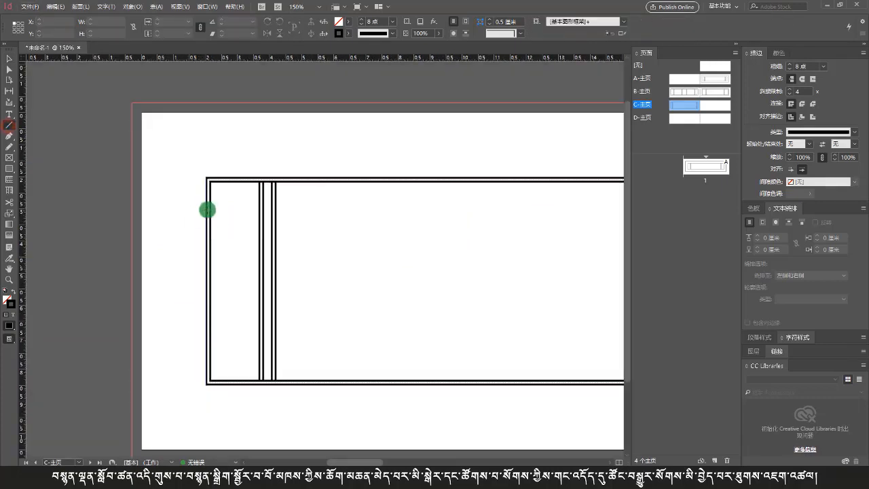
left_click_drag(206, 209, 260, 210)
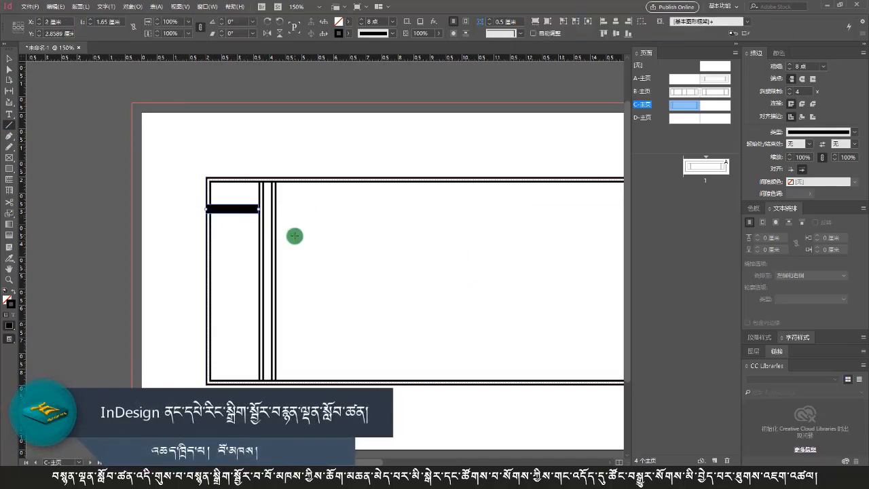
key("v")
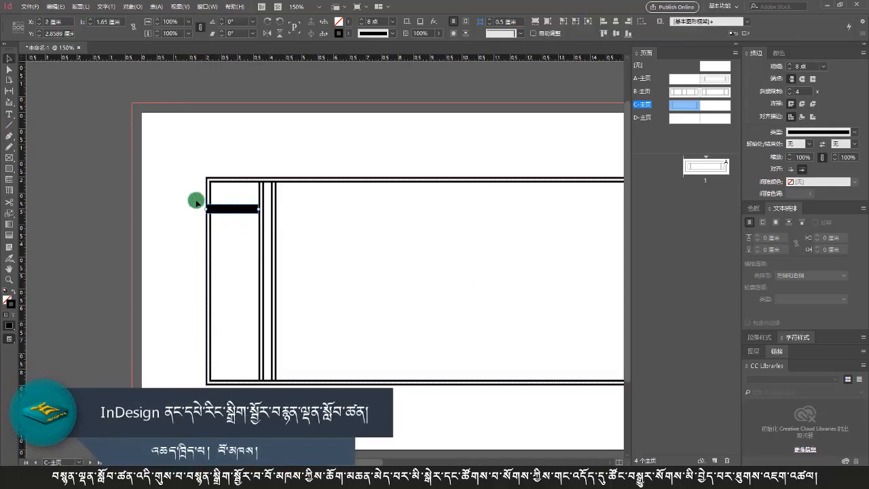
left_click_drag(191, 195, 288, 267)
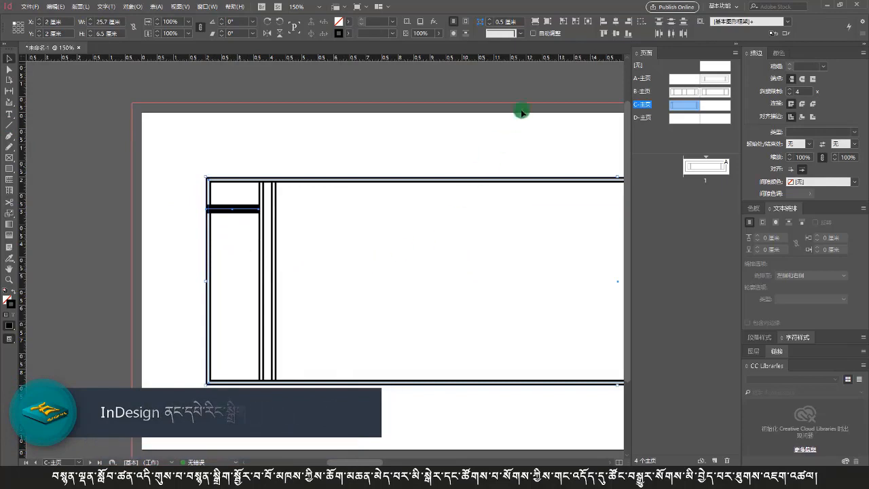
left_click(630, 24)
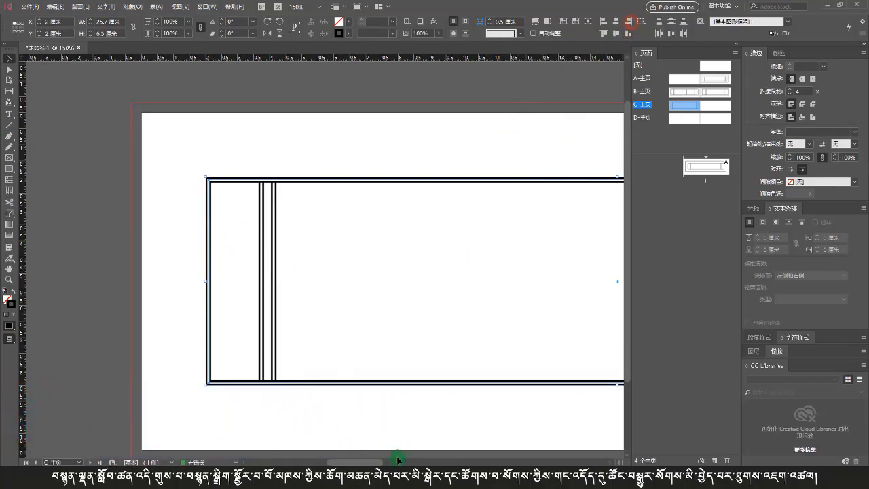
Step: Shift the right divider further left and delete the horizontal line
left_click_drag(373, 462, 440, 461)
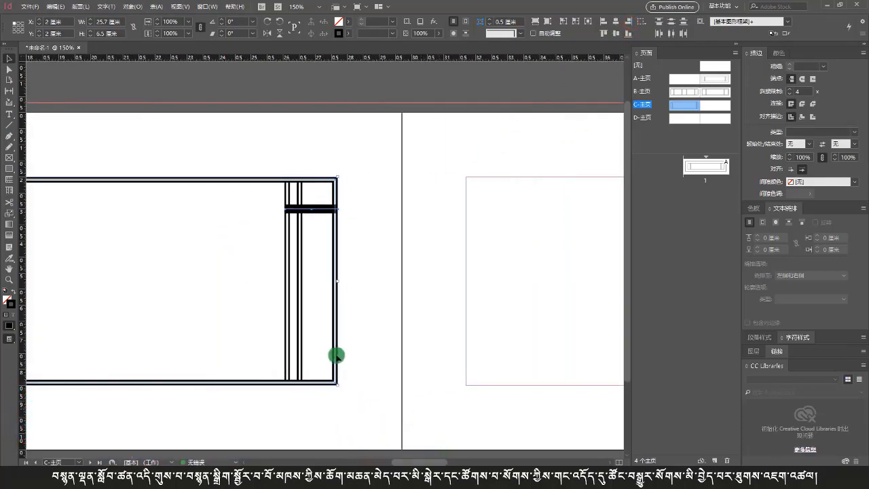
left_click(320, 300)
left_click_drag(315, 285, 283, 302)
left_click(300, 303)
left_click(301, 308)
left_click_drag(304, 245, 298, 199)
key("Delete")
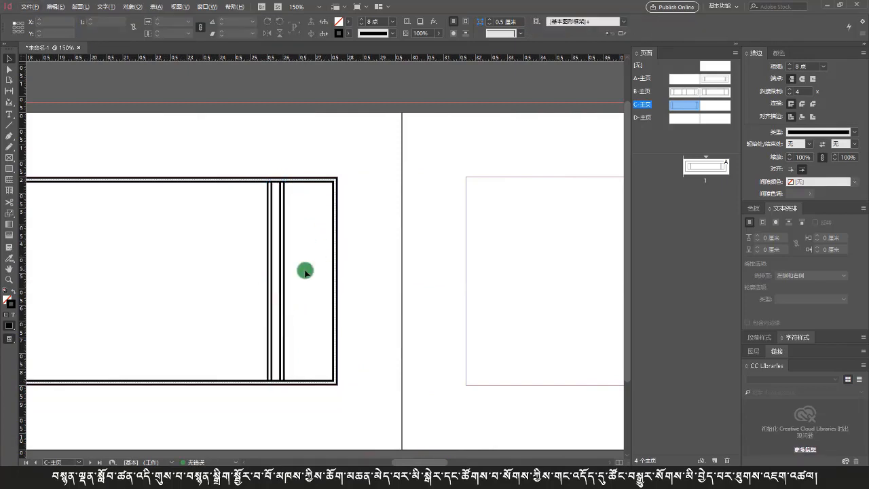
Step: Copy the whole border frame from the C-Master and paste it in place on the master's facing page
key("ctrl+minus")
key("ctrl+minus")
key("ctrl+minus")
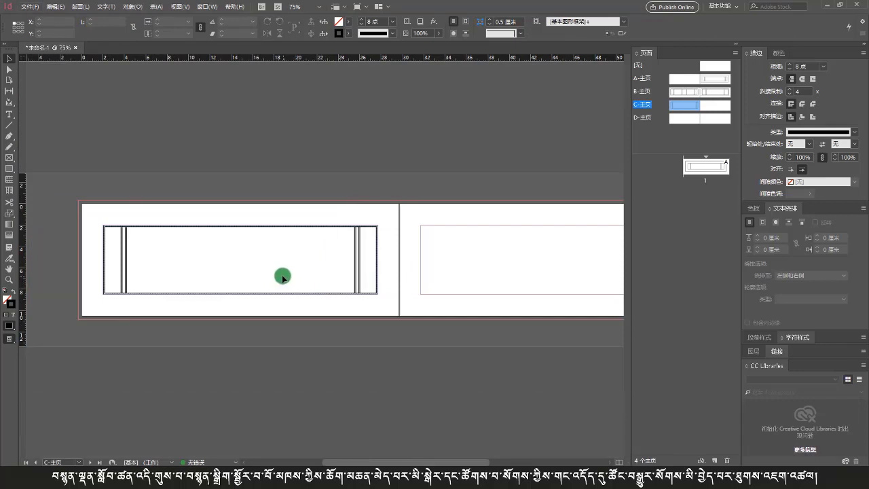
key("ctrl+equal")
scroll(328, 286, "left", 2)
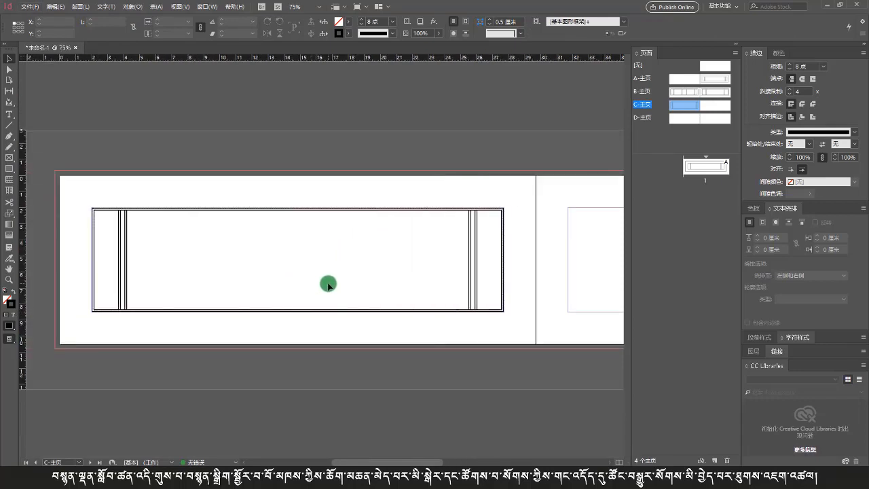
scroll(328, 285, "up", 1)
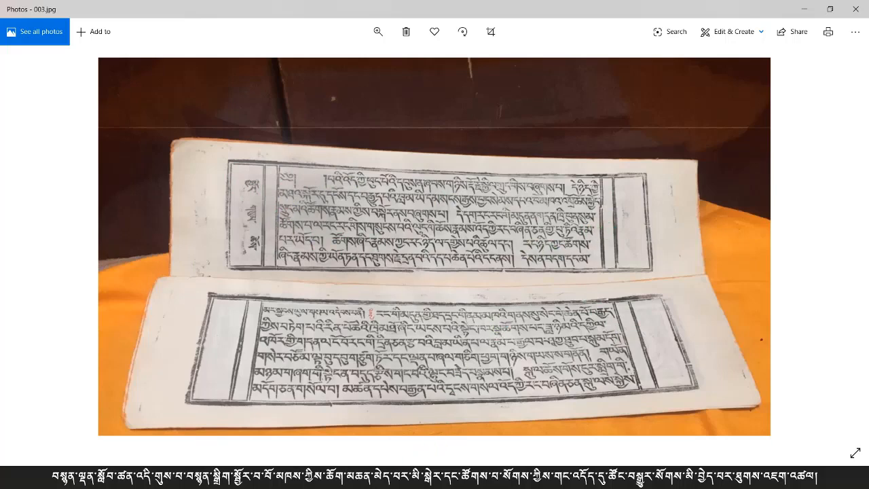
left_click(402, 477)
left_click_drag(582, 182, 74, 279)
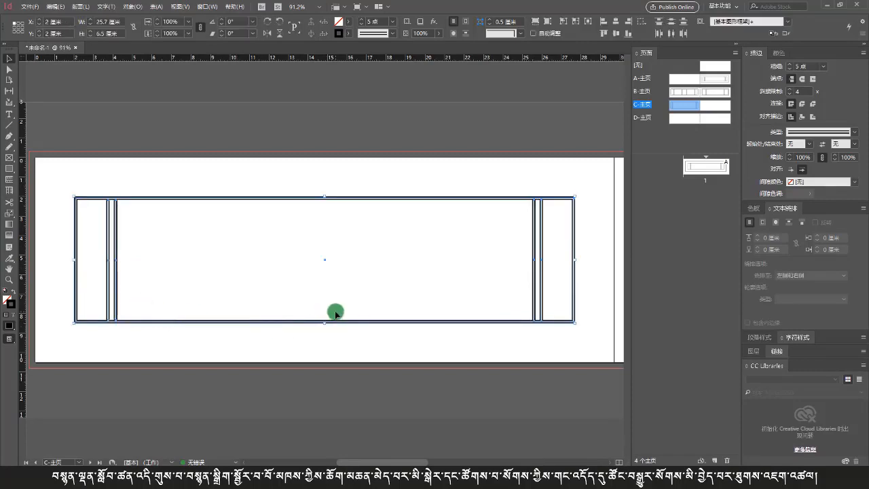
double_click(717, 110)
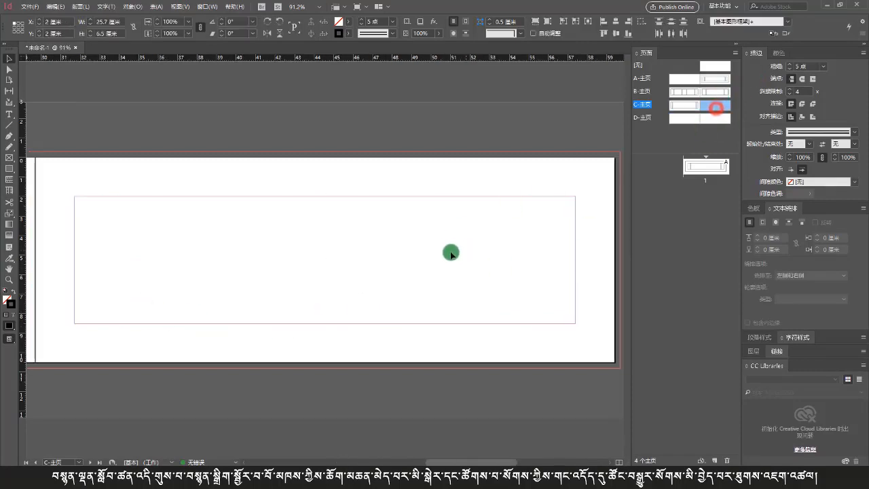
key("ctrl+alt+shift+v")
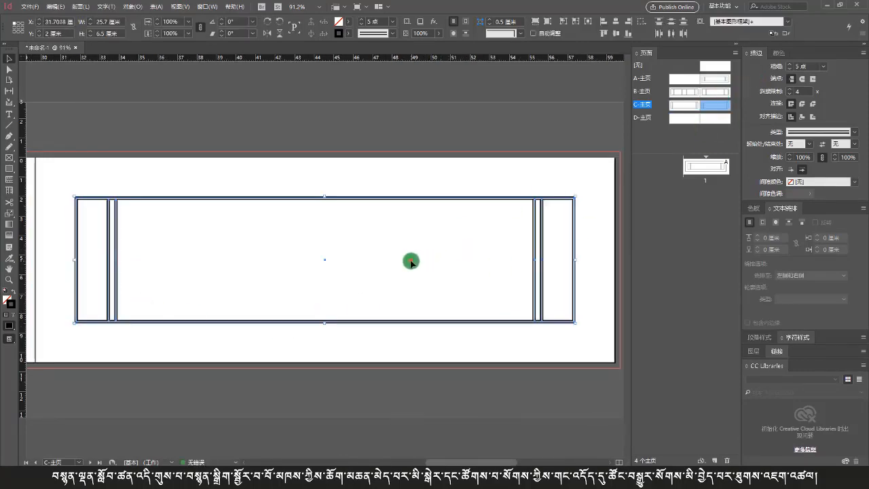
left_click(411, 261)
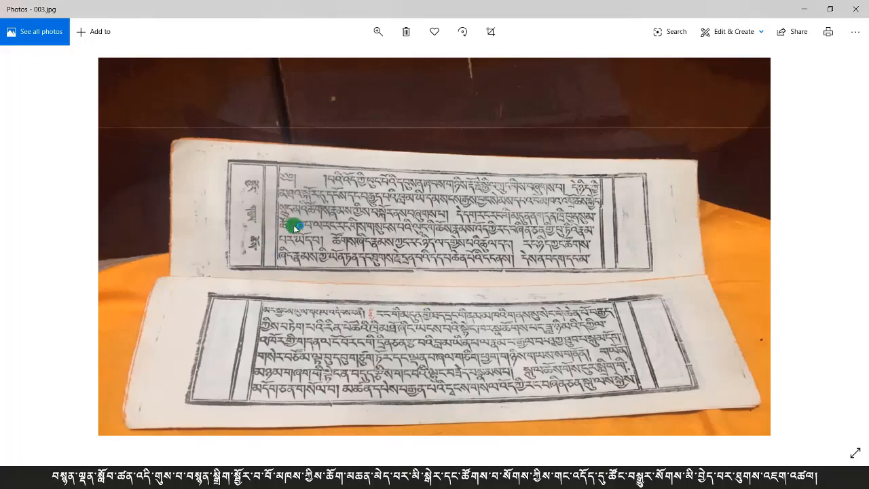
Step: Copy the frame from the C-Master's facing page and paste it in place onto the D-Master
key("Right")
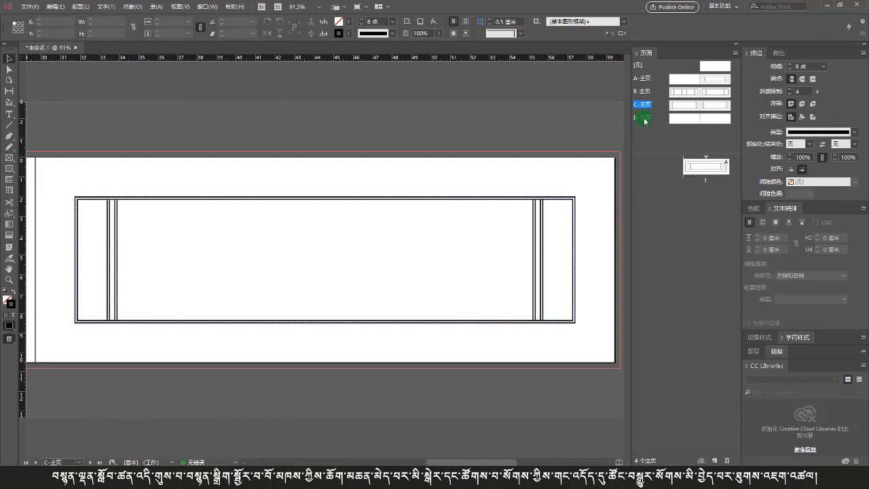
double_click(708, 106)
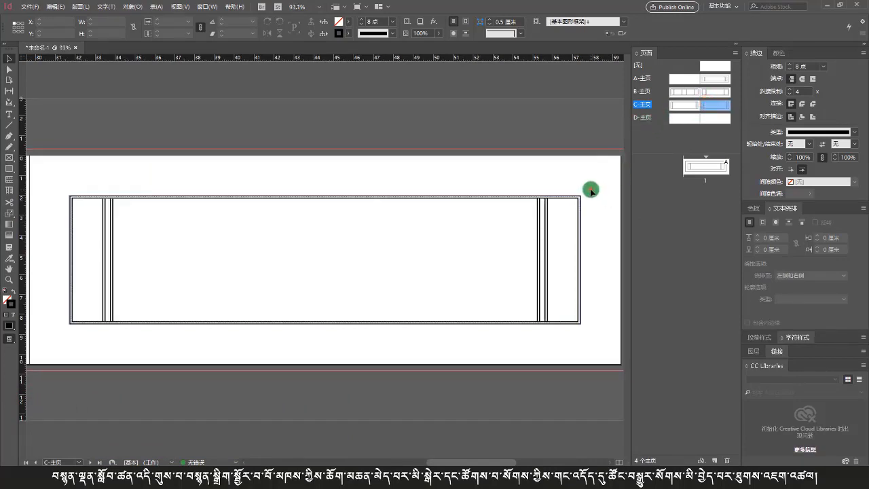
left_click_drag(591, 192, 64, 276)
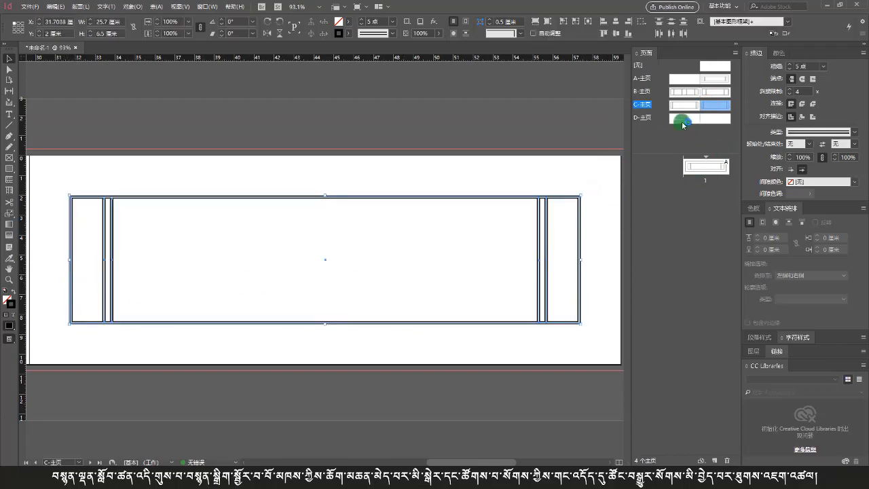
double_click(683, 123)
left_click(471, 265)
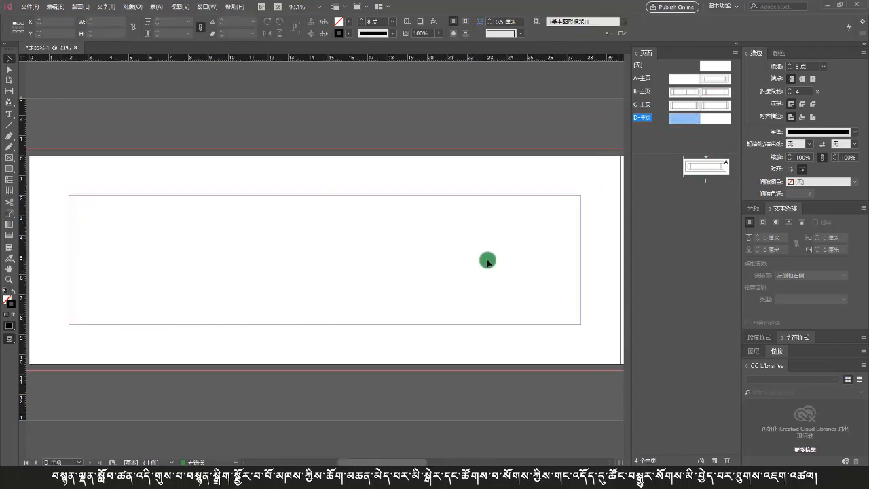
key("ctrl+alt+shift+v")
left_click(466, 293)
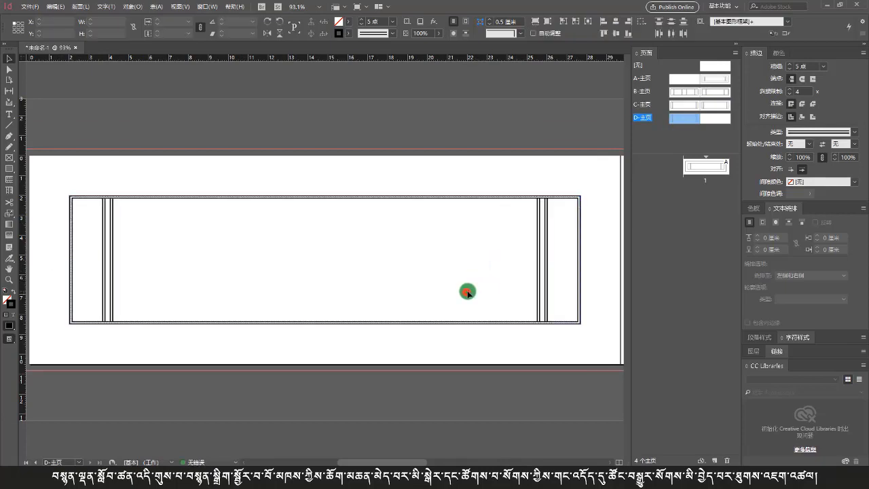
Step: Add a horizontal guide at about 2.4 cm and a vertical guide along the left divider near the frame's top-left corner
scroll(124, 278, "up", 5)
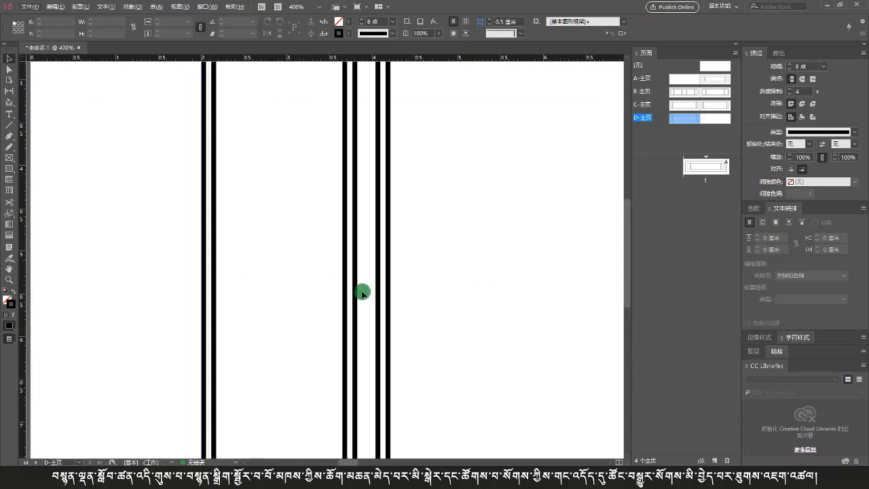
scroll(360, 291, "down", 2)
scroll(378, 203, "up", 1)
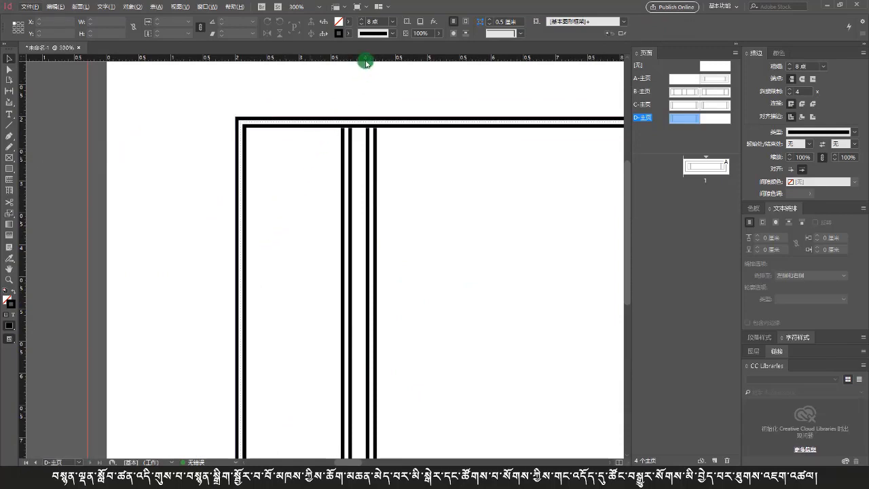
left_click_drag(365, 59, 364, 142)
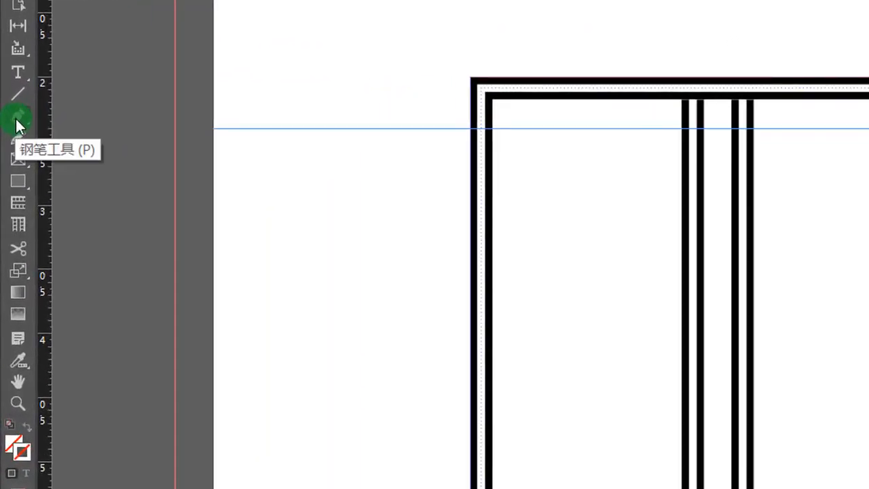
left_click(17, 122)
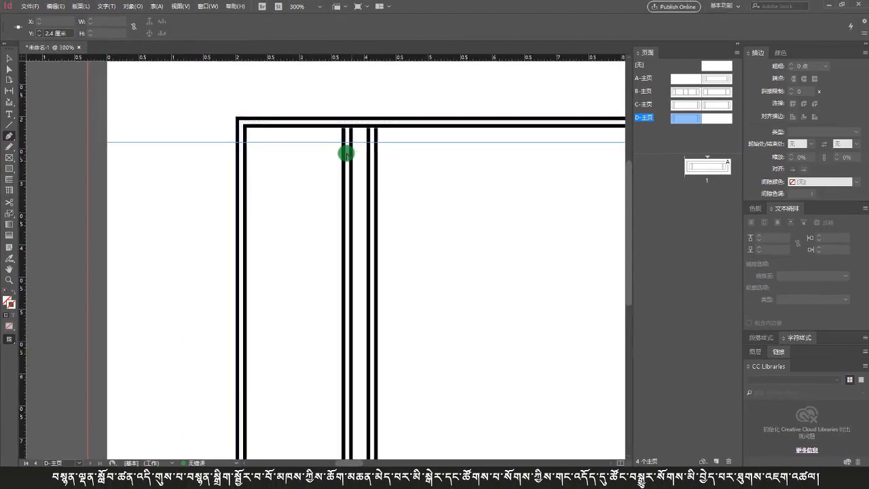
scroll(346, 154, "up", 4)
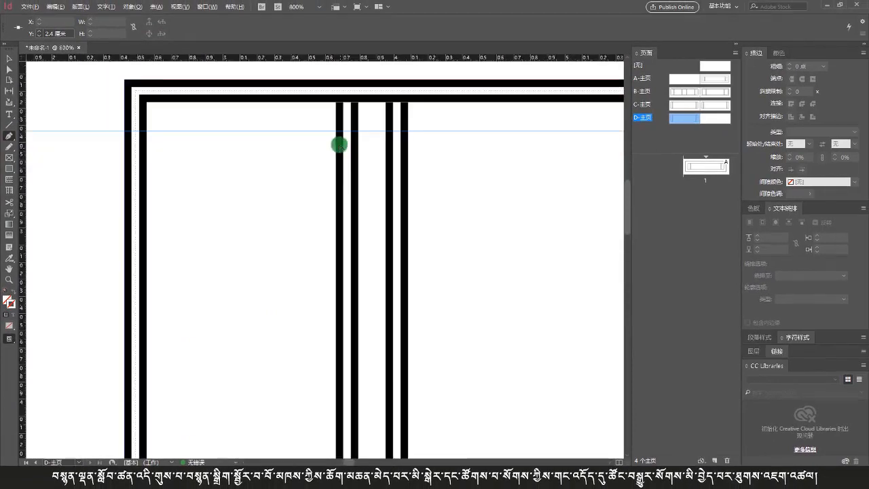
scroll(331, 116, "up", 3)
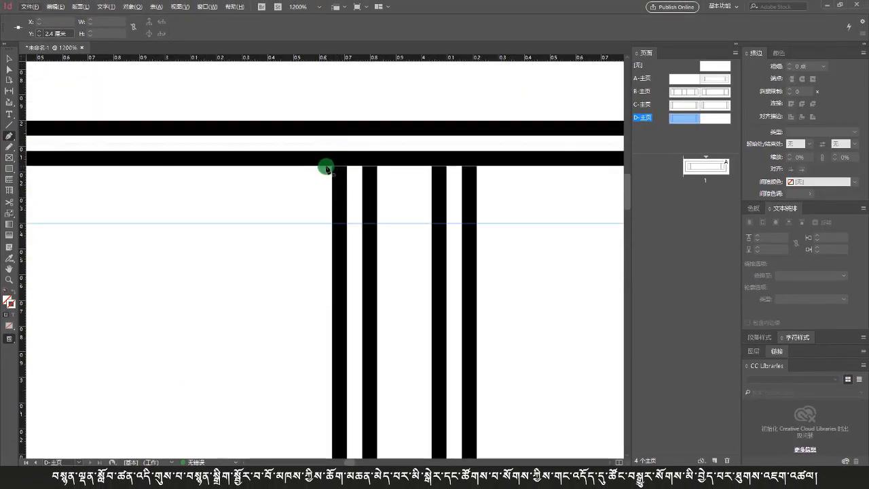
left_click_drag(23, 174, 331, 196)
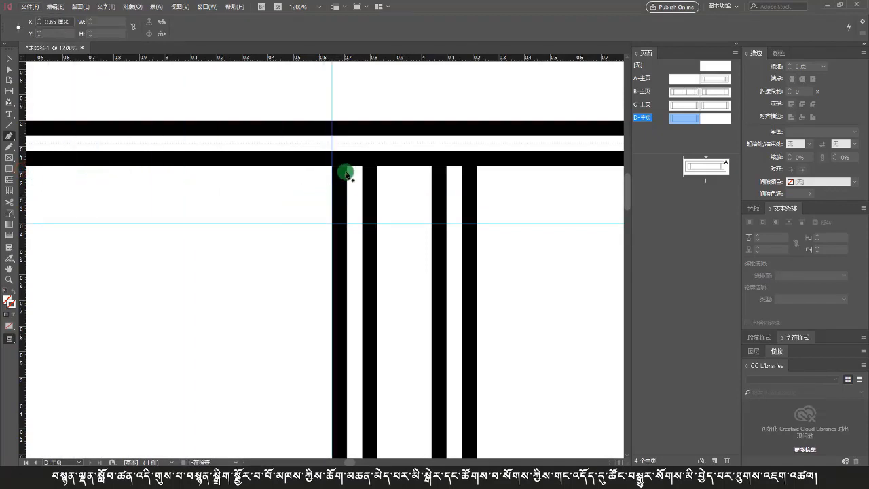
Step: Draw a closed Pen-tool shape over the left divider, bevelled from the frame's top corner down to the horizontal guide and the bottom frame corner
left_click(332, 167)
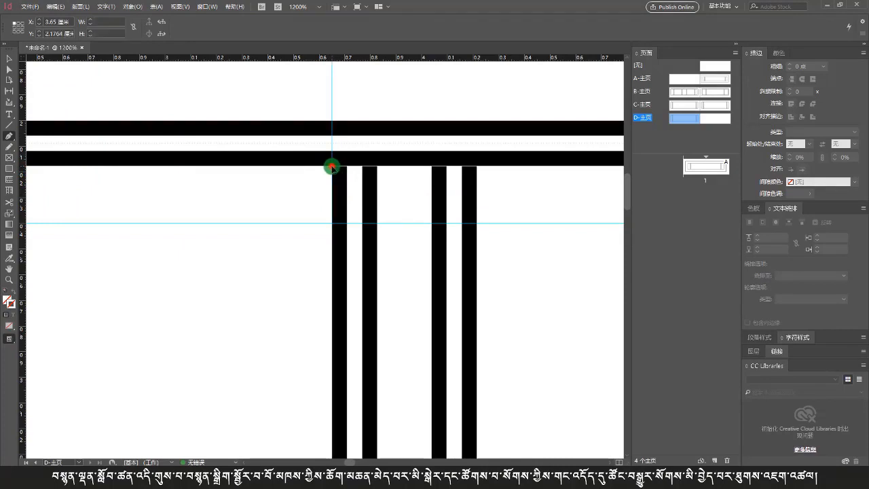
left_click(377, 223)
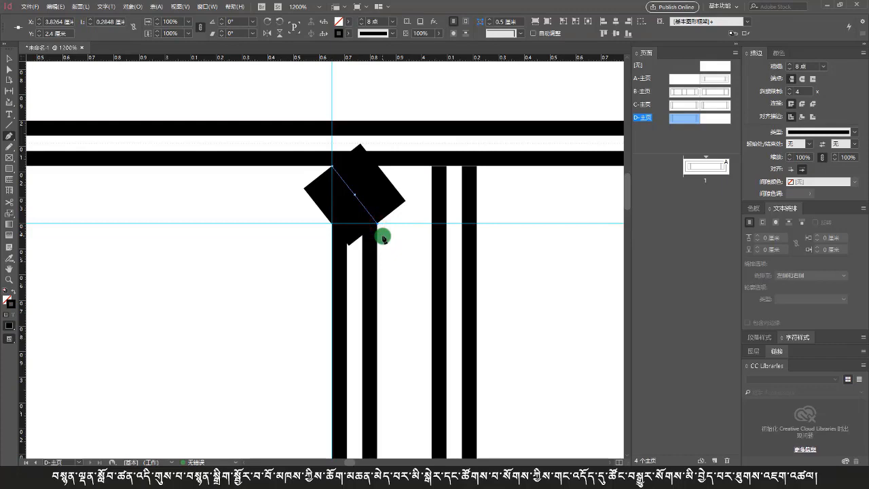
scroll(383, 238, "down", 6)
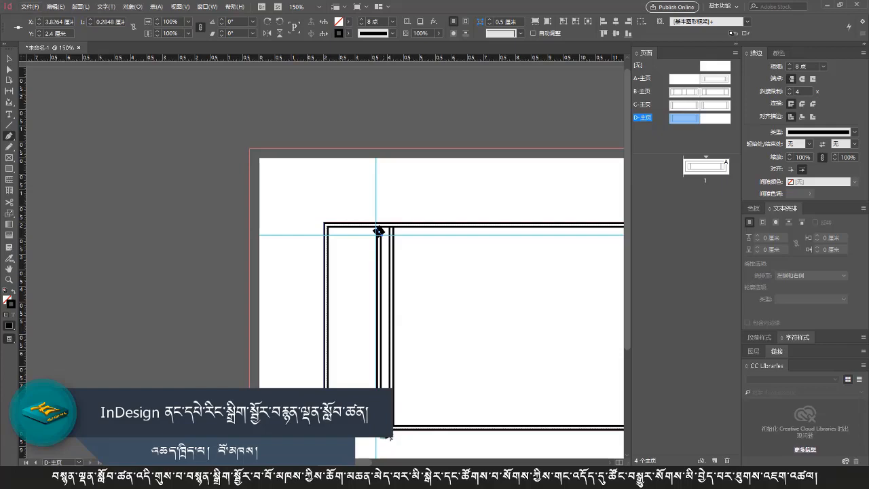
scroll(387, 435, "up", 8)
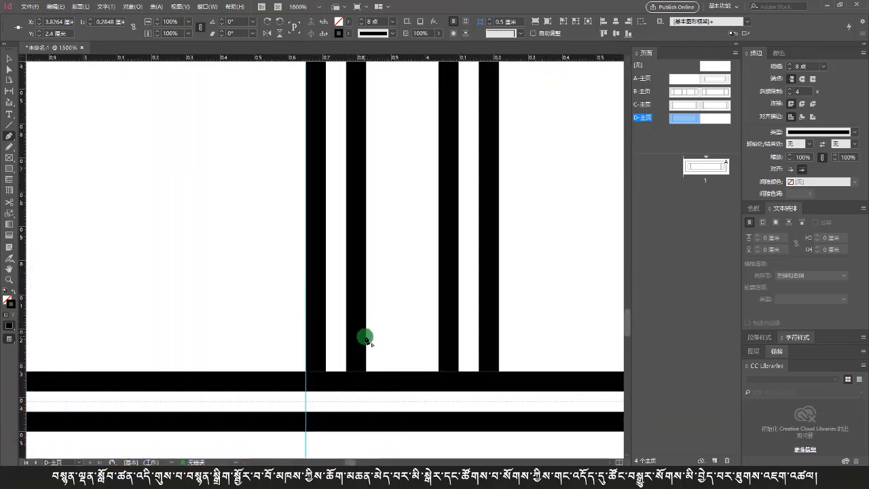
left_click(365, 337)
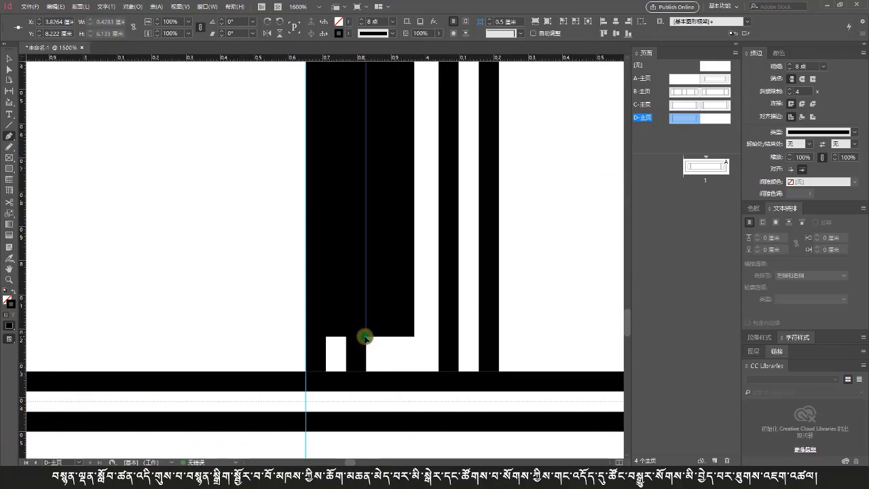
left_click(306, 372)
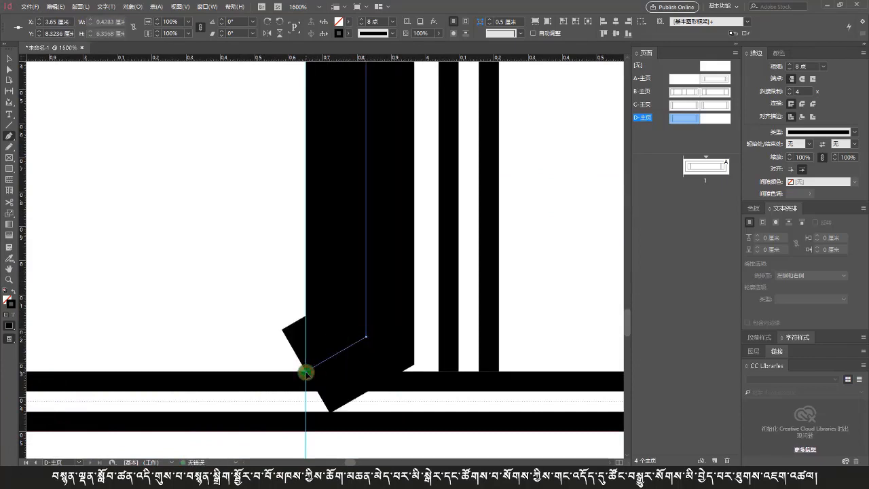
scroll(371, 355, "down", 2)
scroll(374, 374, "up", 8)
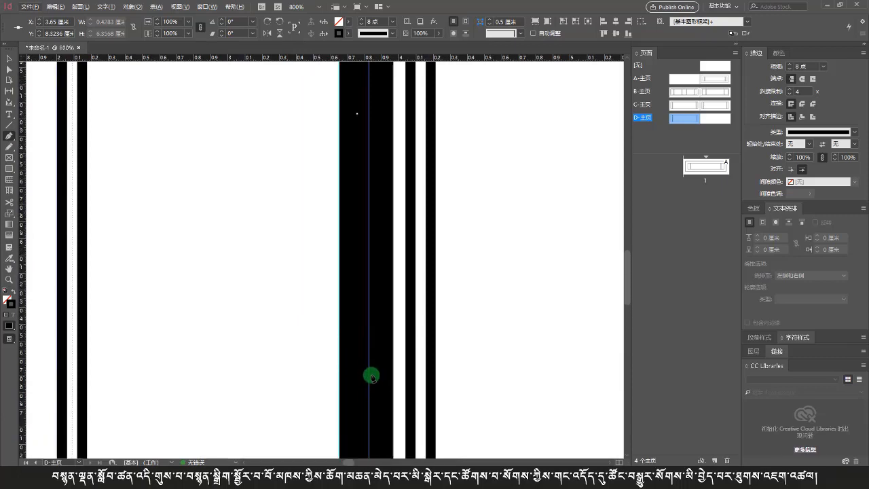
scroll(370, 376, "up", 8)
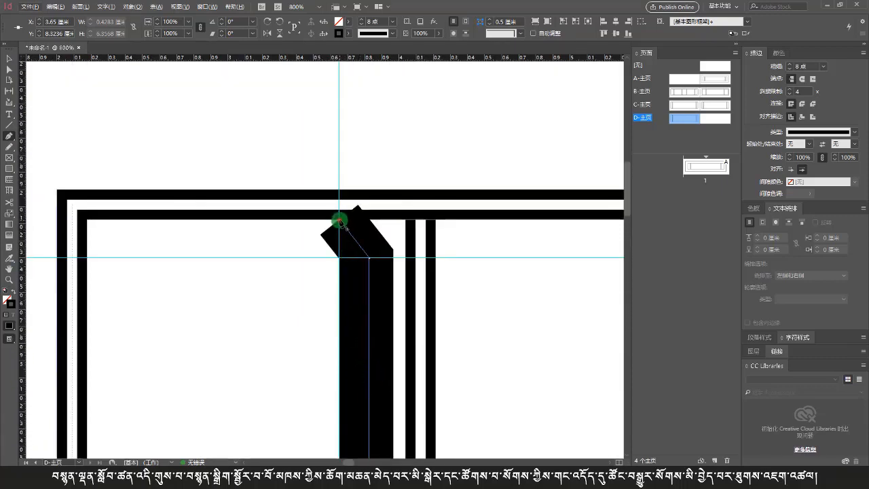
left_click(340, 221)
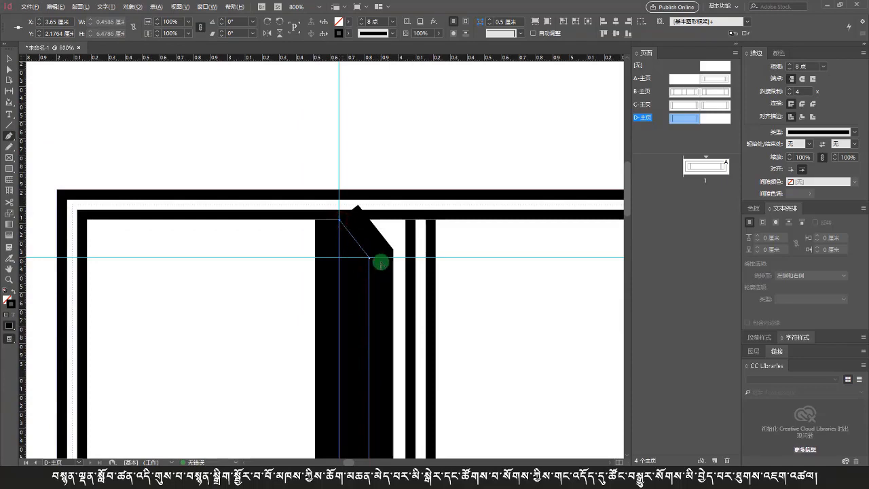
Step: Give the new shape no stroke and a Black fill
scroll(380, 263, "down", 3)
scroll(380, 258, "down", 3)
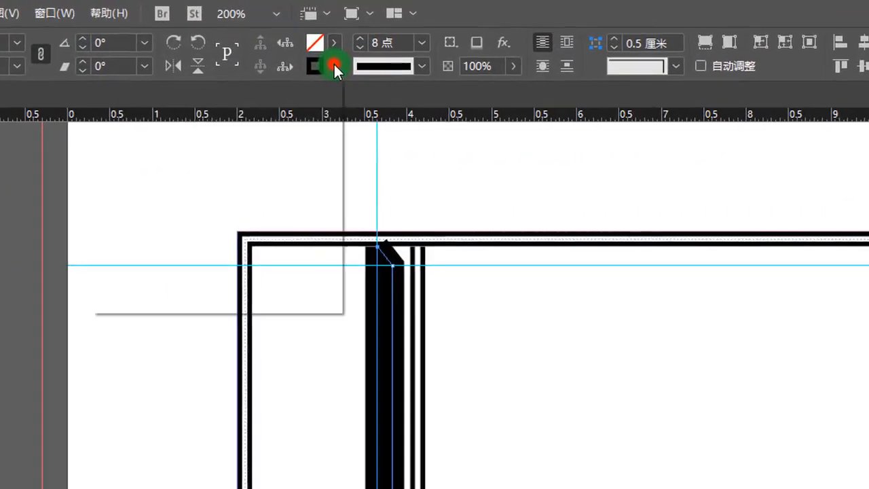
left_click(347, 33)
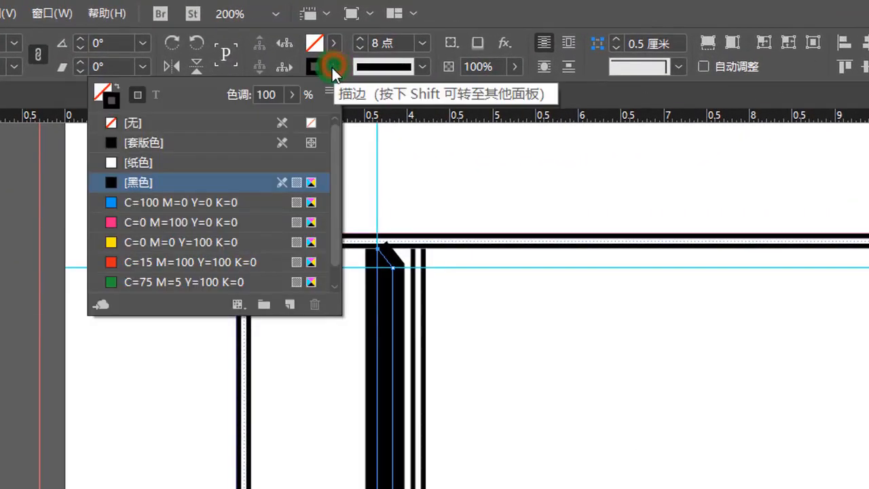
left_click(124, 124)
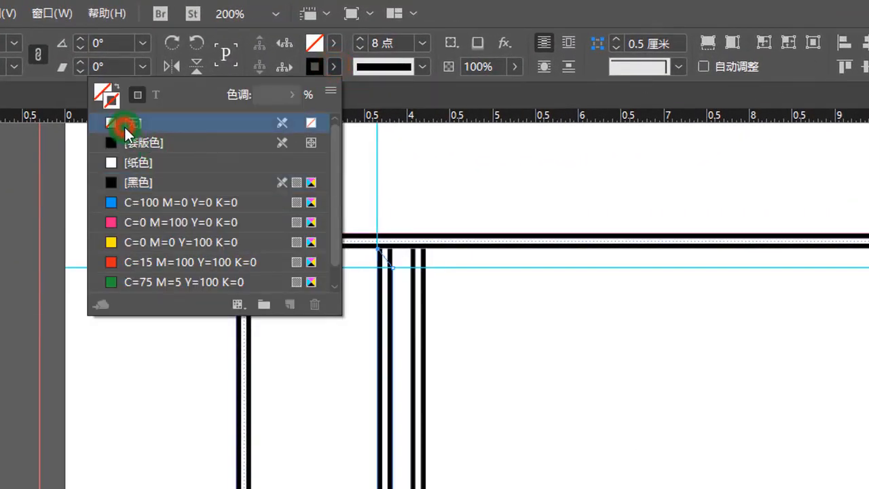
left_click(333, 43)
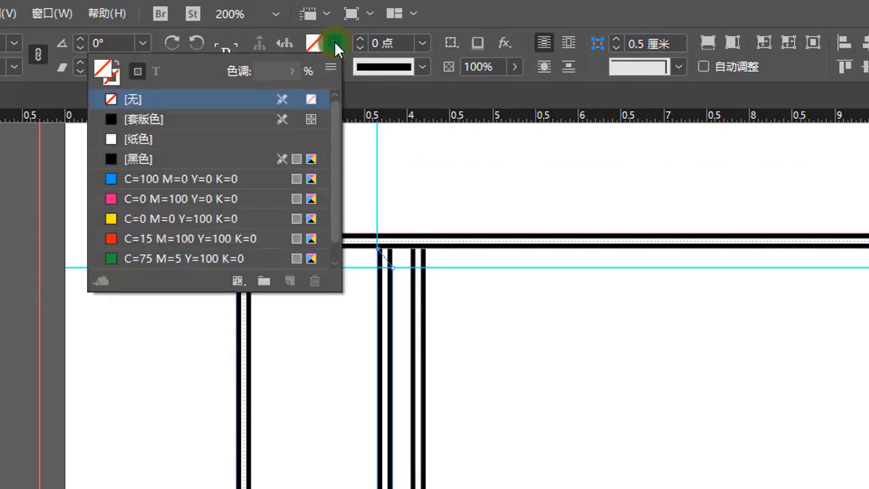
left_click(141, 158)
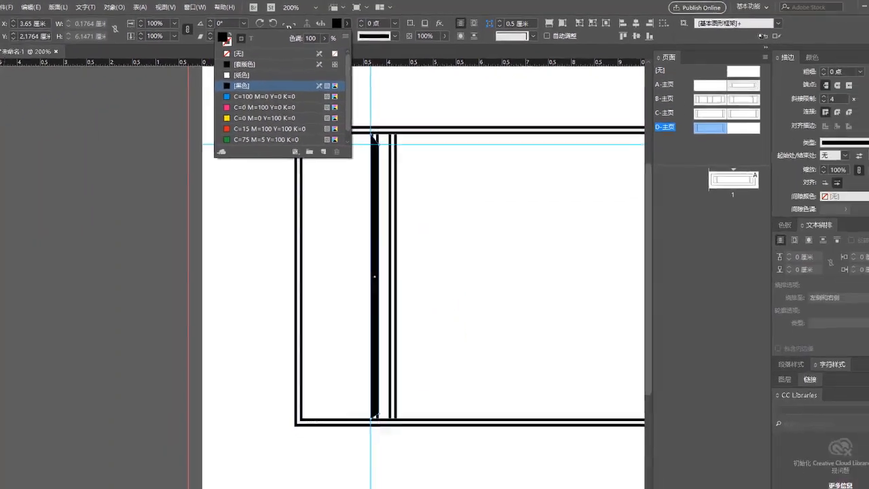
Step: Widen the black shape to about 0.245 cm so it covers the second divider line
left_click(10, 59)
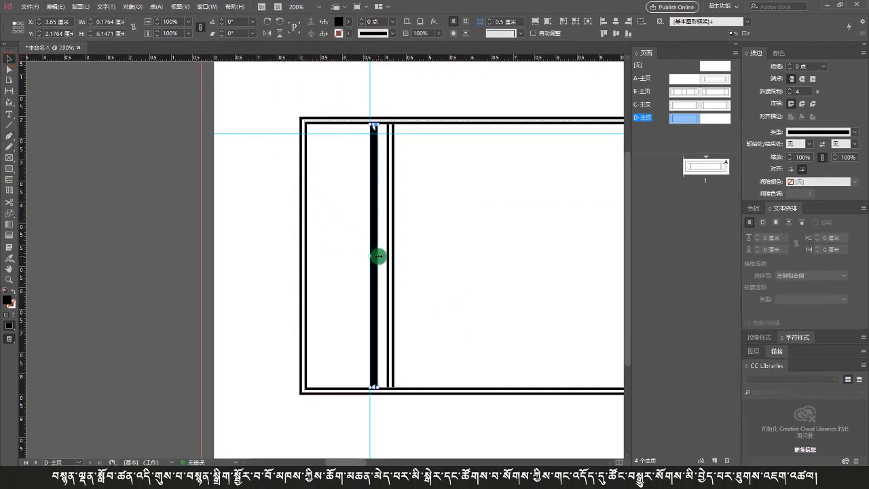
scroll(378, 256, "up", 2)
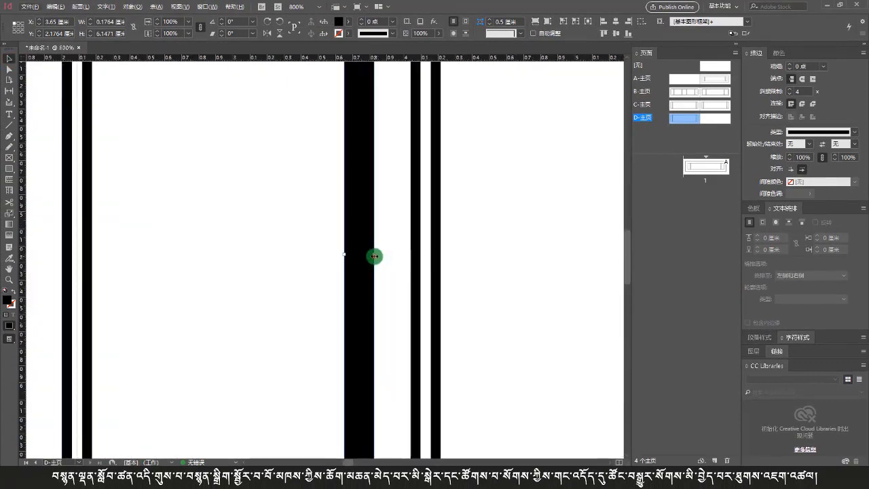
left_click_drag(374, 256, 386, 256)
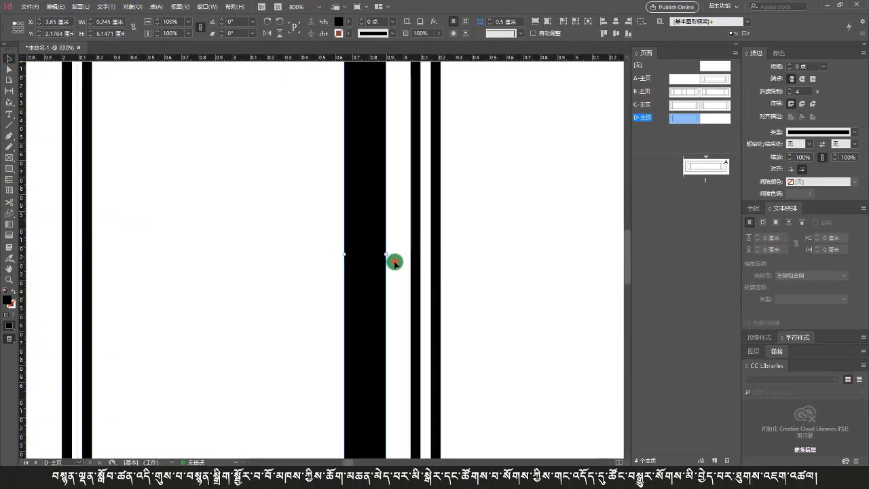
left_click(394, 264)
Step: Delete the original divider line poking above the shape's bevelled top
scroll(393, 206, "down", 2)
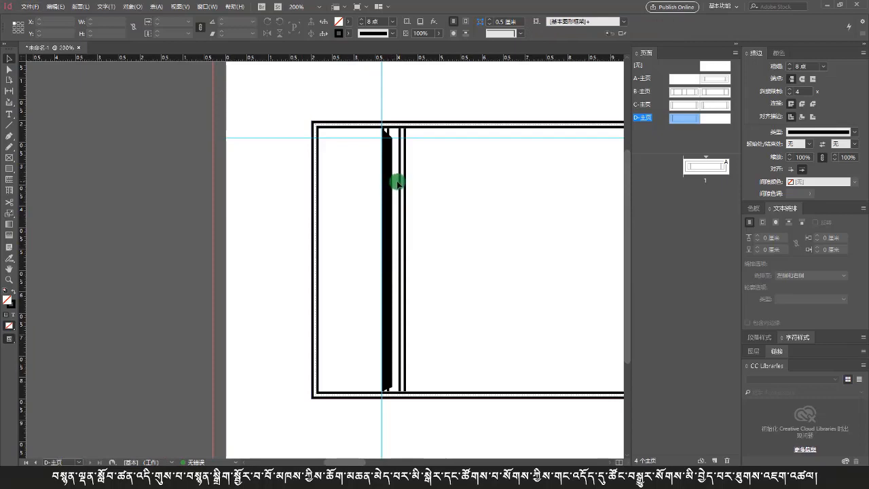
scroll(397, 182, "up", 1)
scroll(393, 138, "up", 2)
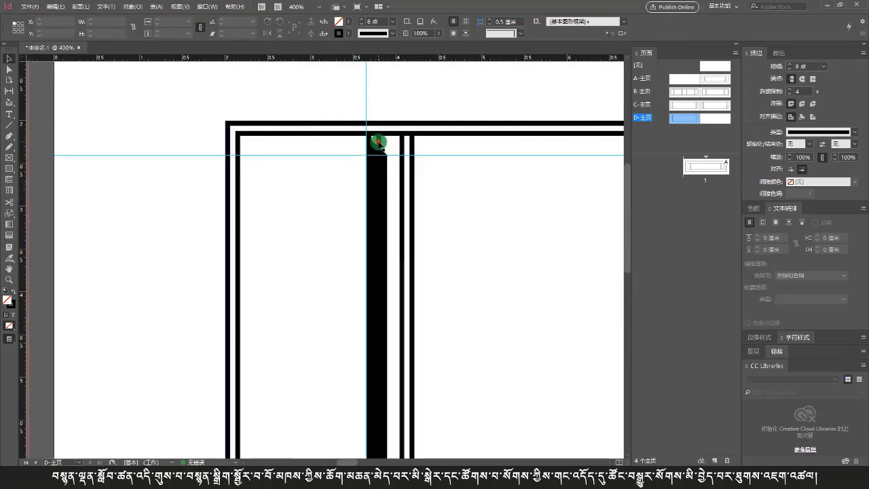
left_click(378, 143)
key("Delete")
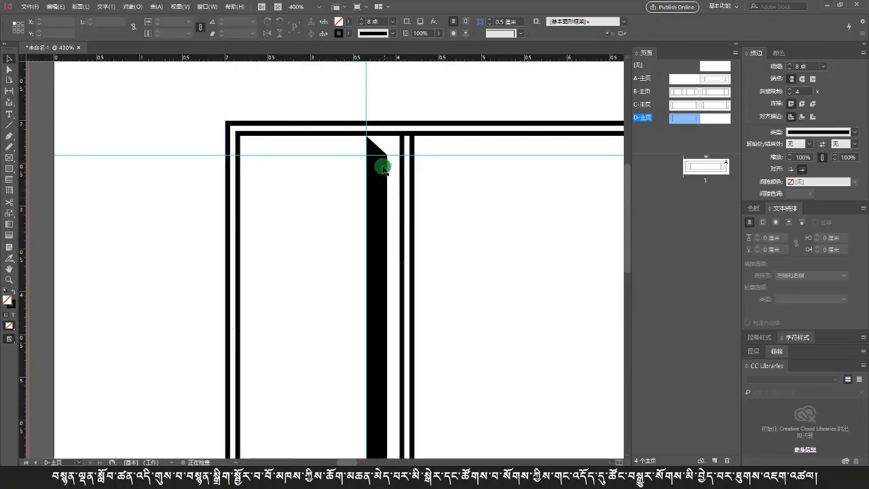
Step: Shorten the double divider line so its top end starts at the horizontal guide
scroll(383, 169, "down", 4)
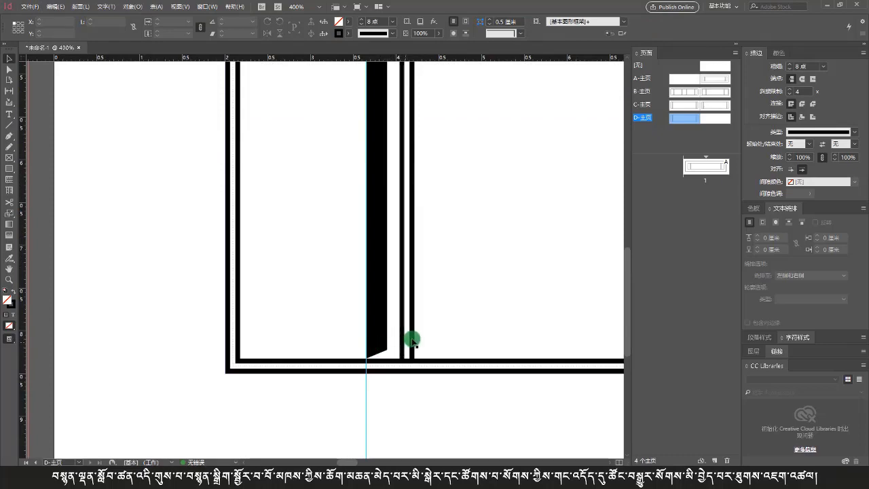
left_click(413, 326)
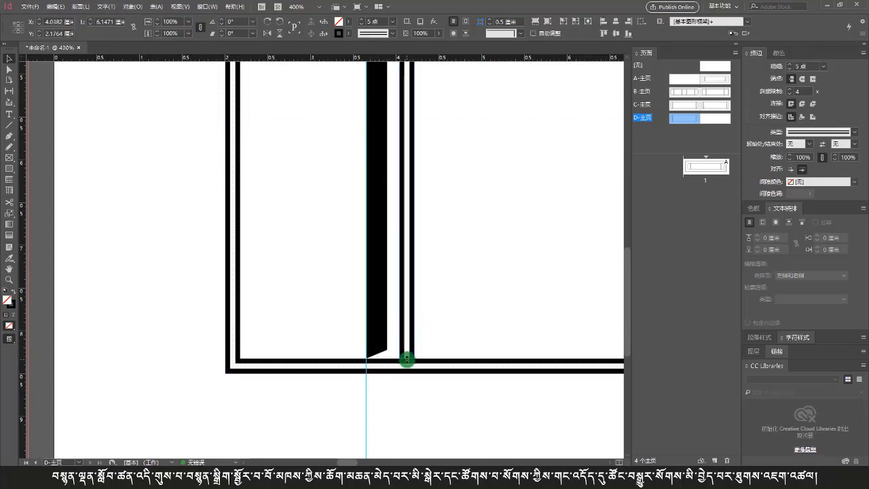
scroll(418, 358, "up", 5)
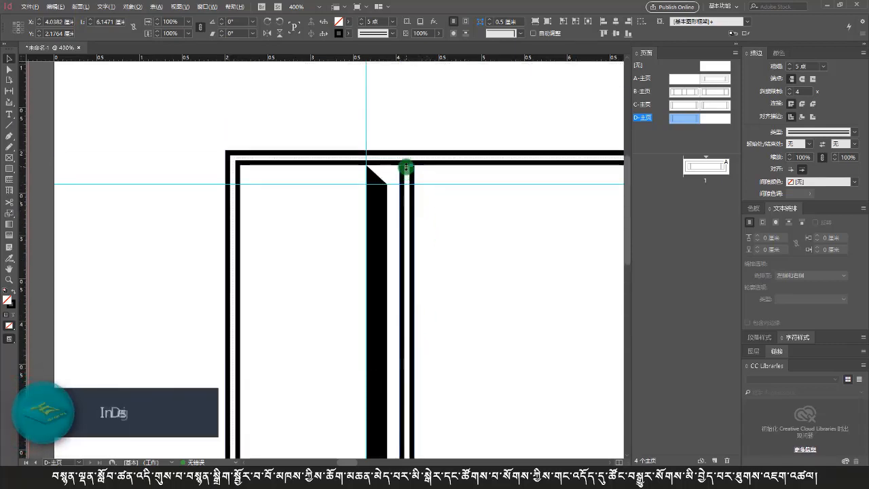
left_click_drag(406, 166, 404, 184)
left_click(424, 200)
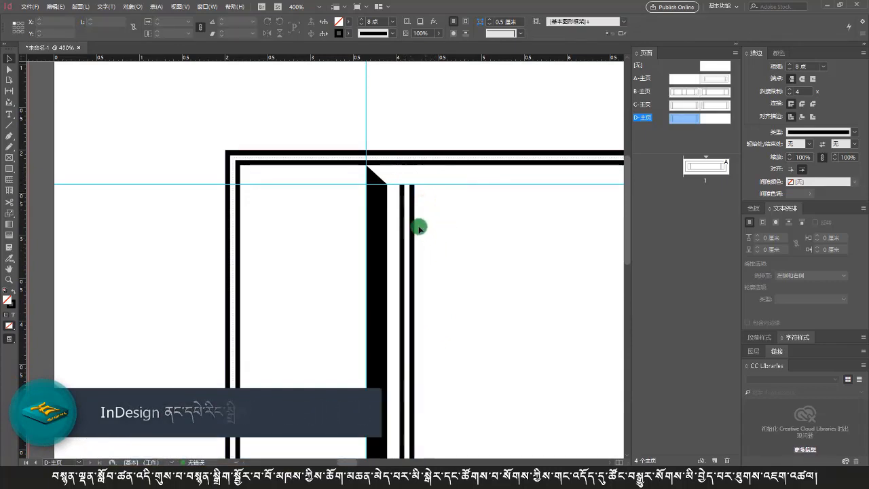
Step: Add a horizontal guide at the lower end of the double divider line
scroll(419, 229, "down", 10)
scroll(397, 291, "up", 5)
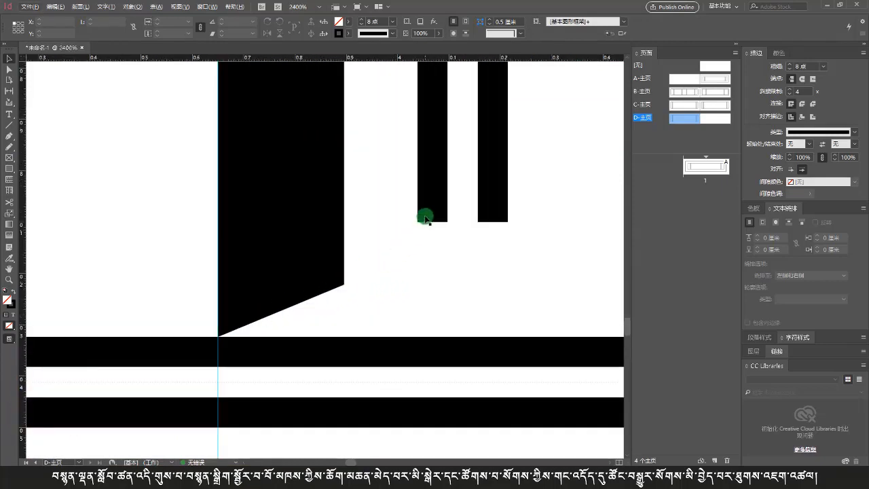
left_click_drag(445, 57, 440, 222)
Step: Move the black shape's lower-right anchor point up to the new guide to bevel its bottom end
left_click(311, 266)
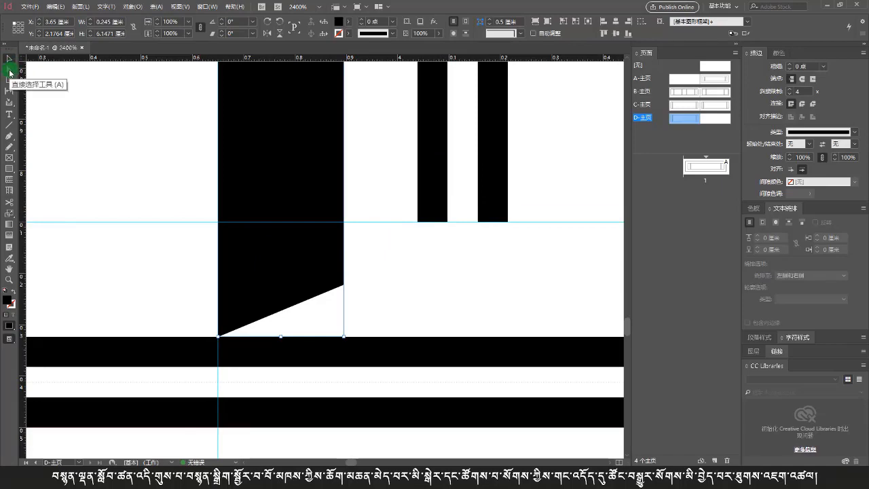
left_click(9, 72)
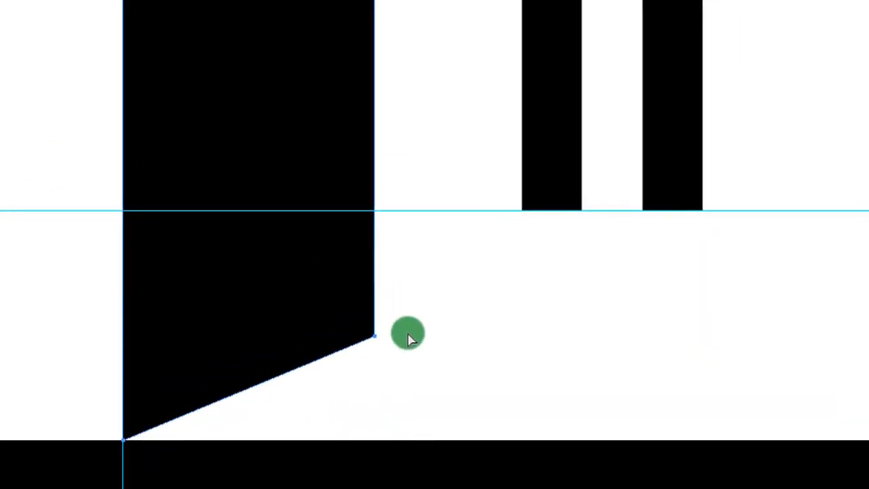
left_click(396, 320)
left_click(367, 337)
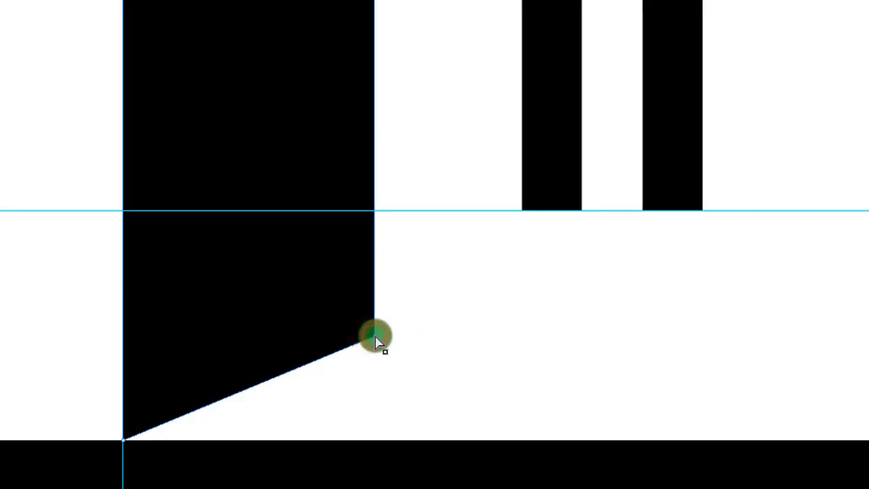
left_click_drag(375, 337, 373, 214)
left_click(412, 253)
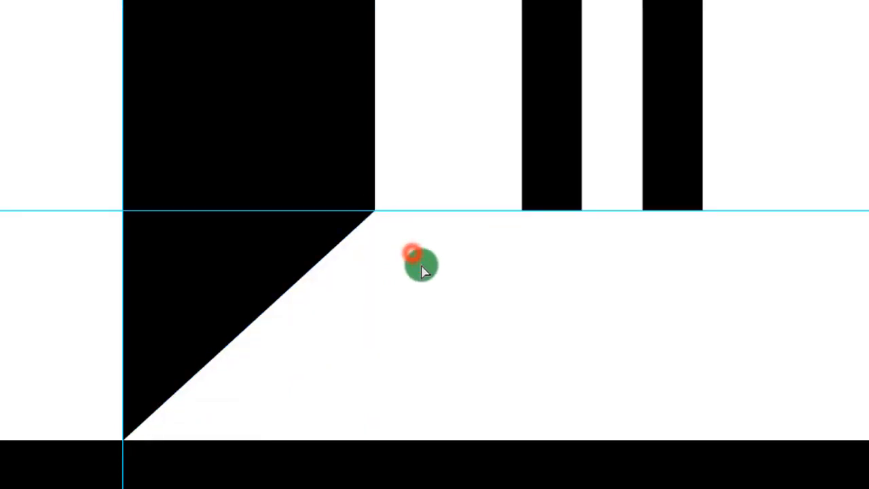
Step: Change the double divider line to a solid stroke with a weight of 1 pt
scroll(427, 280, "down", 3)
scroll(429, 277, "down", 5)
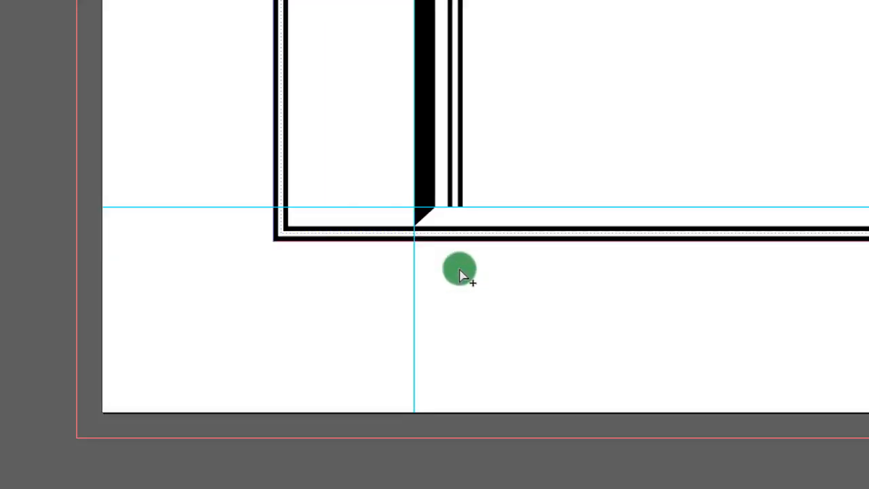
scroll(434, 202, "up", 5)
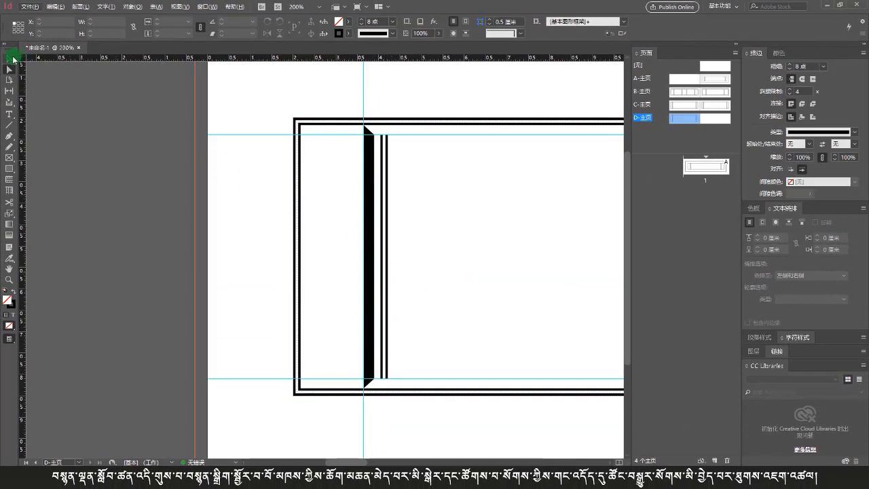
left_click(387, 194)
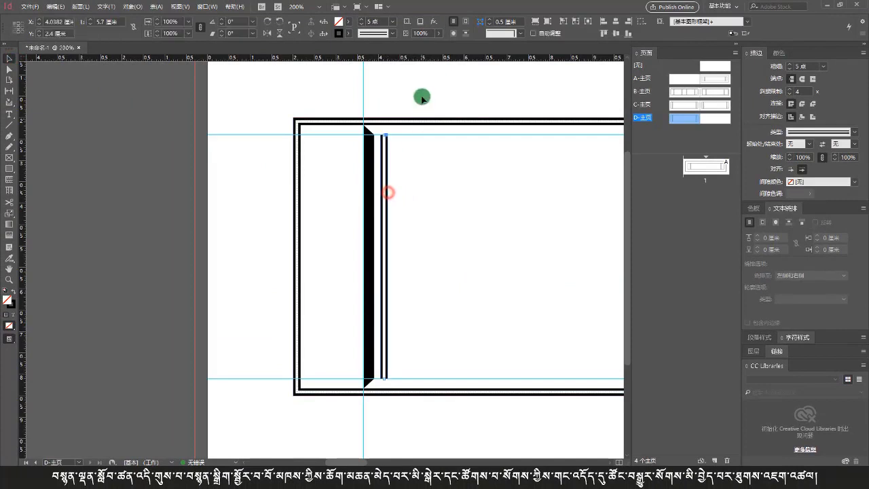
left_click(392, 34)
left_click(390, 43)
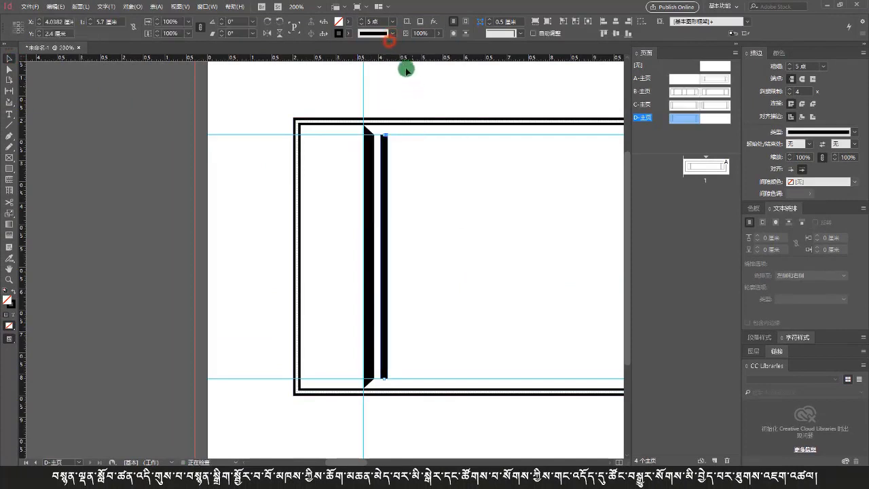
left_click(392, 22)
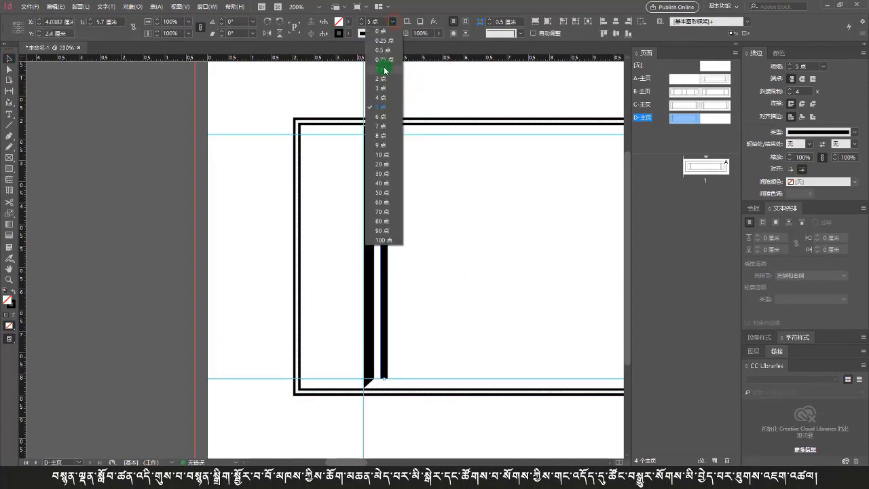
left_click(383, 69)
scroll(412, 204, "up", 3)
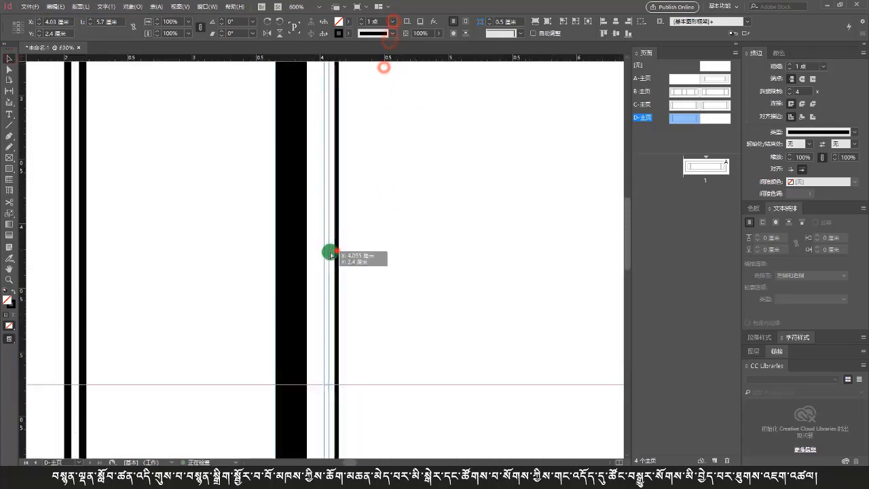
Step: Nudge the double divider line slightly left so it sits on the vertical guide
left_click_drag(331, 255, 322, 256)
left_click(353, 256)
scroll(353, 256, "down", 5)
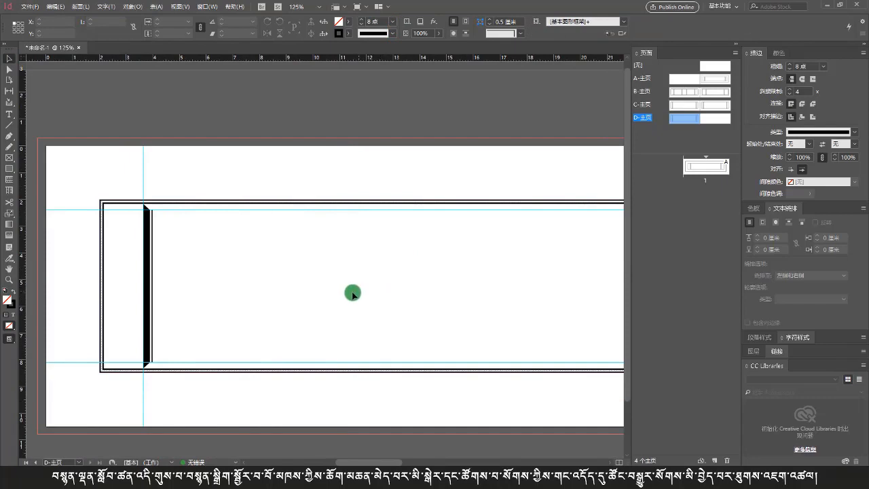
Step: Remove the right-end double divider and copy the left black shape with its divider line to the frame's right end
key("ctrl+minus")
key("ctrl+minus")
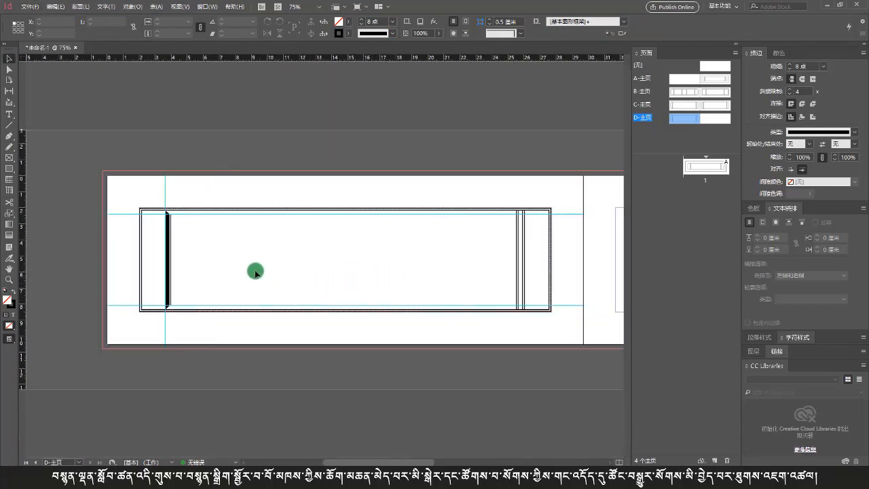
left_click(537, 257)
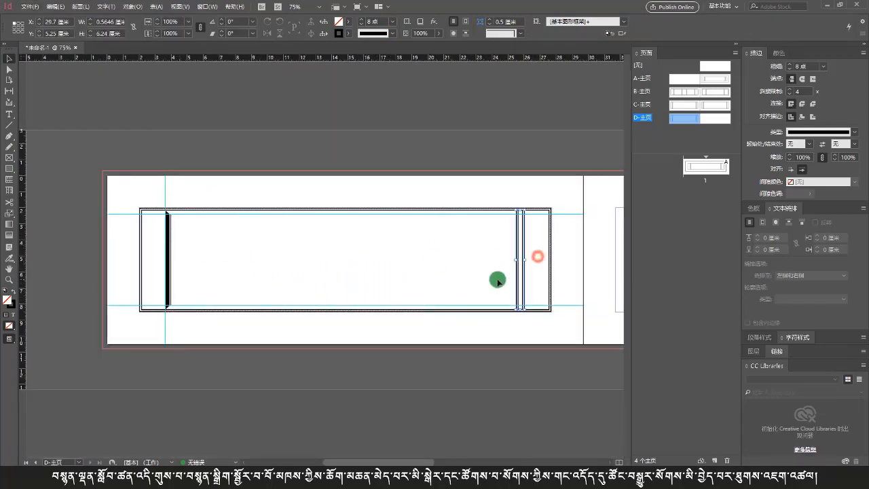
left_click(497, 280)
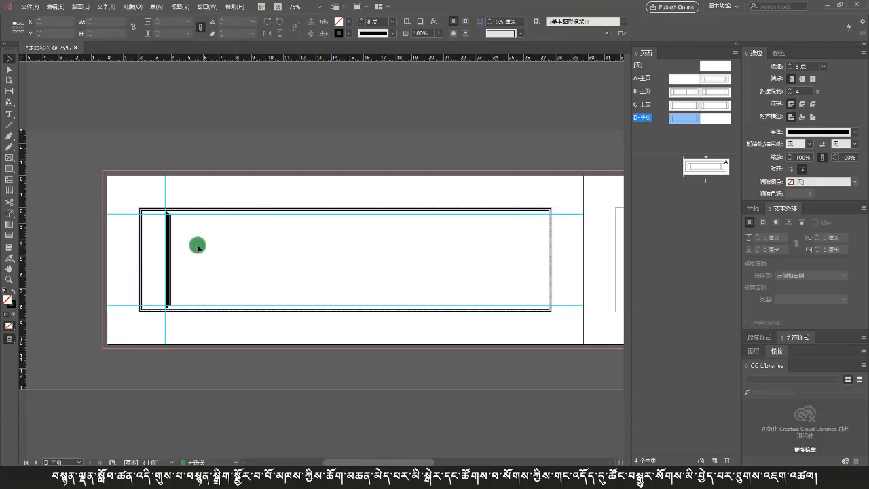
left_click_drag(190, 247, 152, 264)
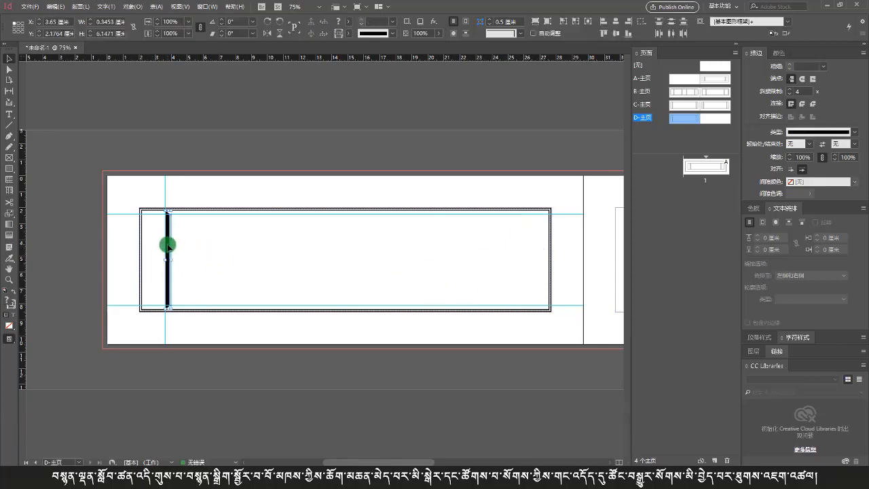
left_click_drag(169, 245, 523, 248)
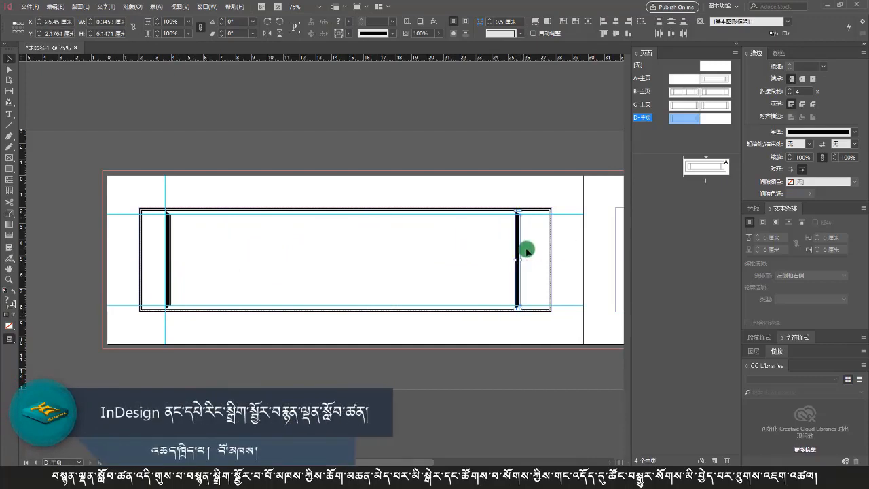
left_click(526, 248)
Step: Draw an 8 pt horizontal bar from the outer border to the left black shape, then right-align it with the frame border
key("ctrl+2")
scroll(115, 240, "left", 3)
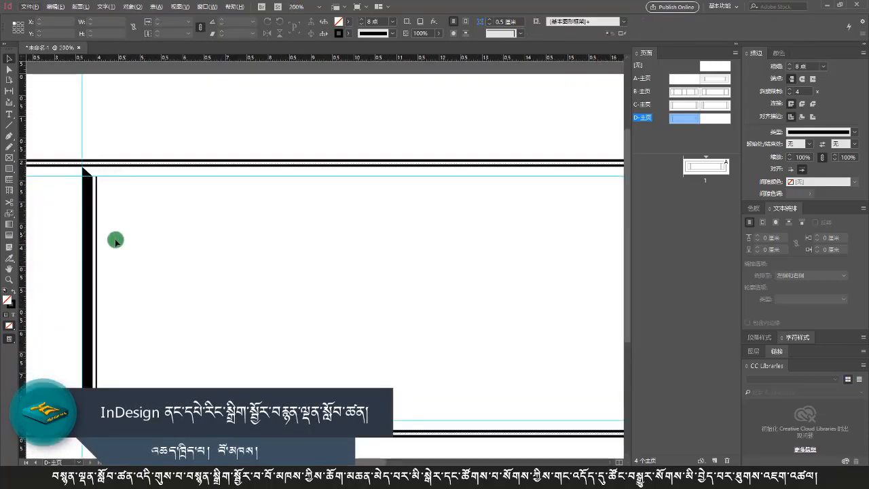
scroll(428, 243, "up", 3)
scroll(427, 243, "right", 3)
scroll(301, 258, "up", 3)
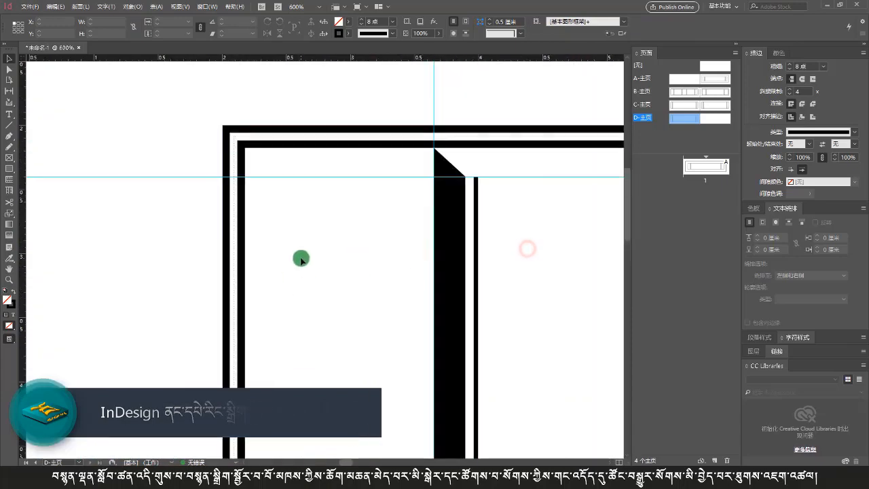
left_click(9, 125)
left_click_drag(223, 215, 433, 214)
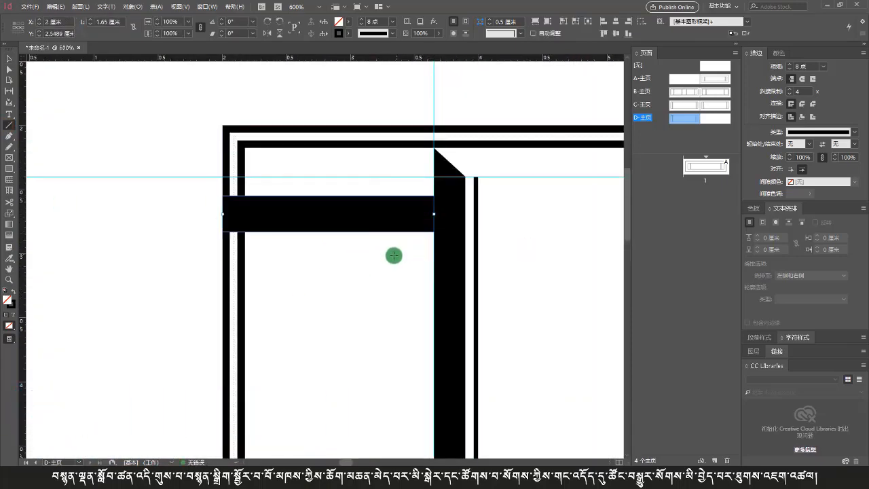
key("v")
left_click_drag(155, 161, 295, 268)
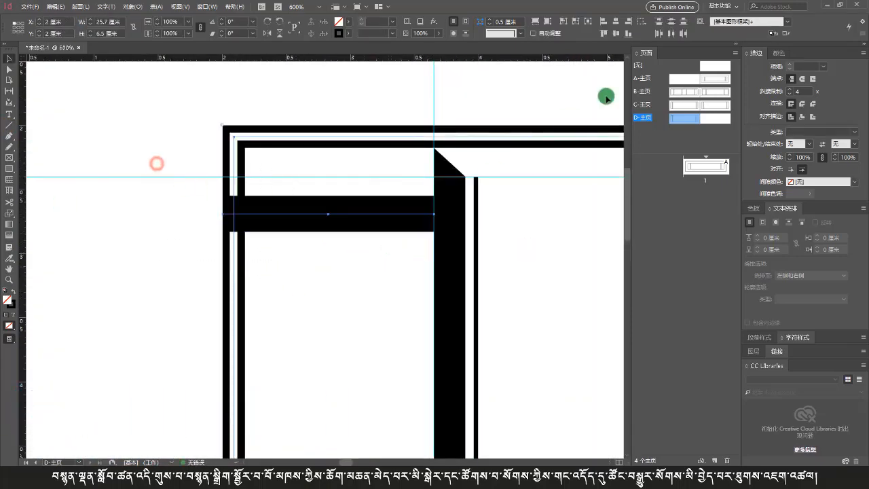
left_click(626, 22)
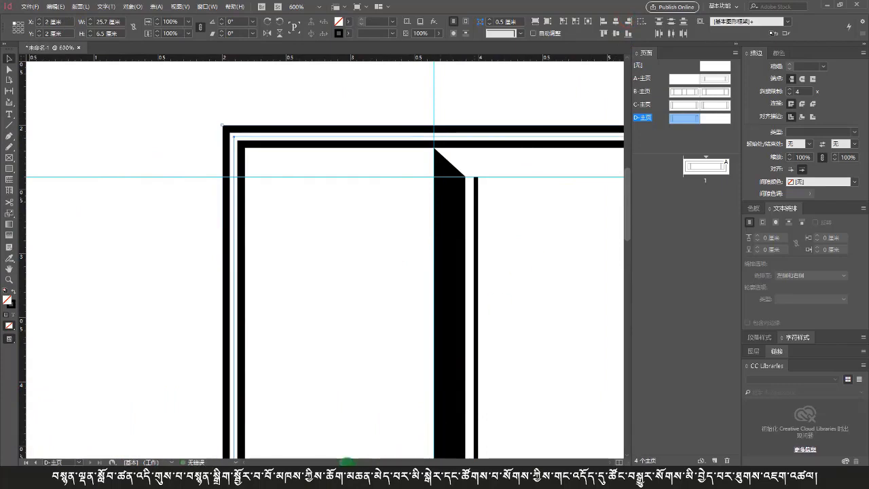
Step: Flip the right-end black shape and divider copy horizontally and move it right into position
left_click_drag(346, 461, 413, 462)
left_click_drag(425, 311, 330, 348)
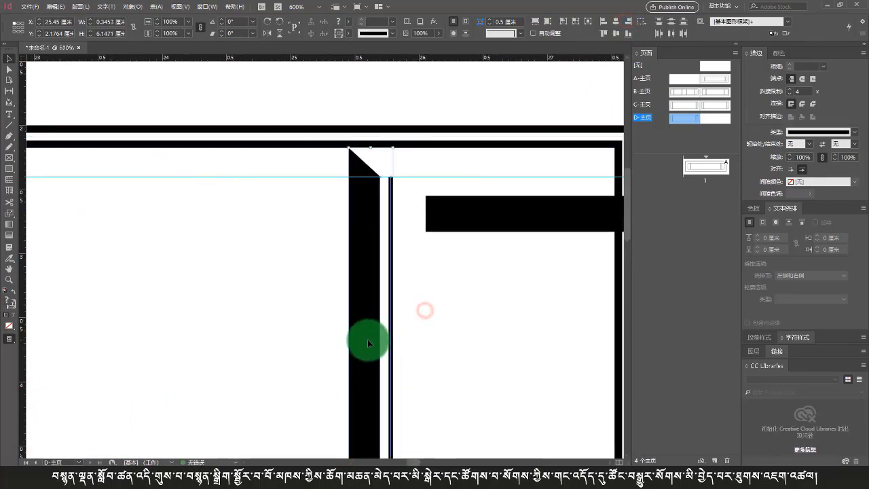
scroll(367, 340, "down", 3)
scroll(368, 339, "down", 3)
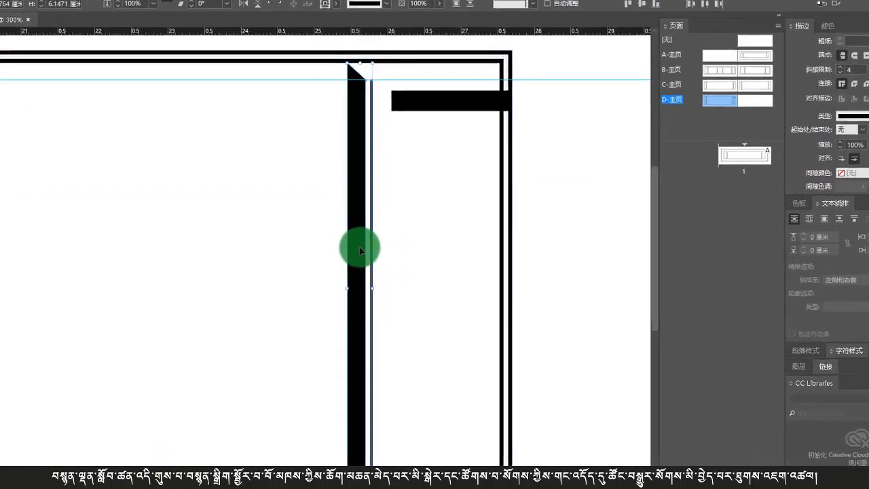
right_click(372, 252)
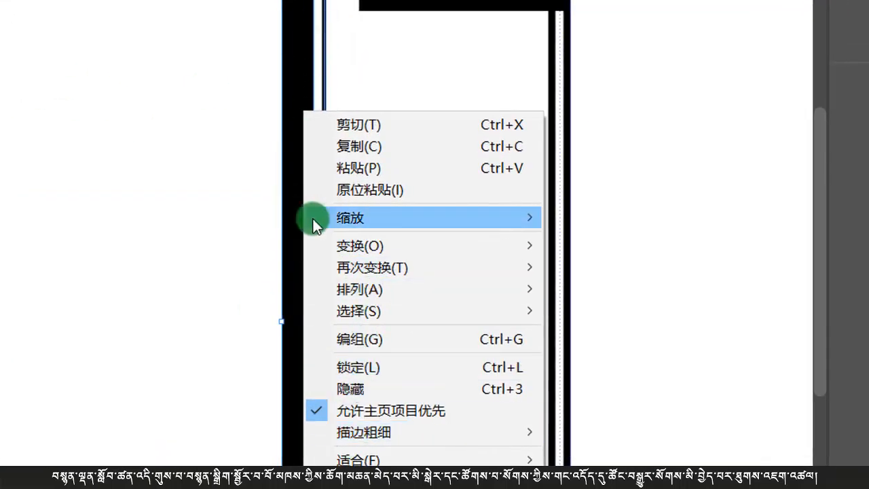
mouse_move(359, 255)
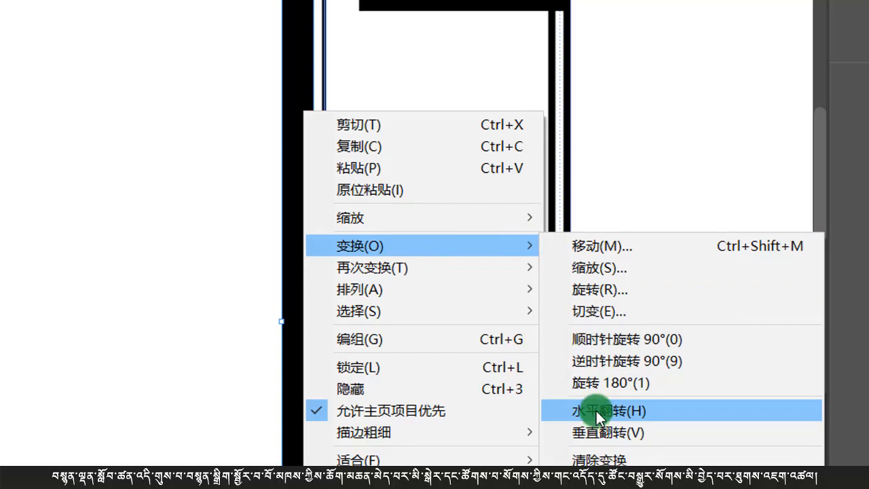
left_click(596, 410)
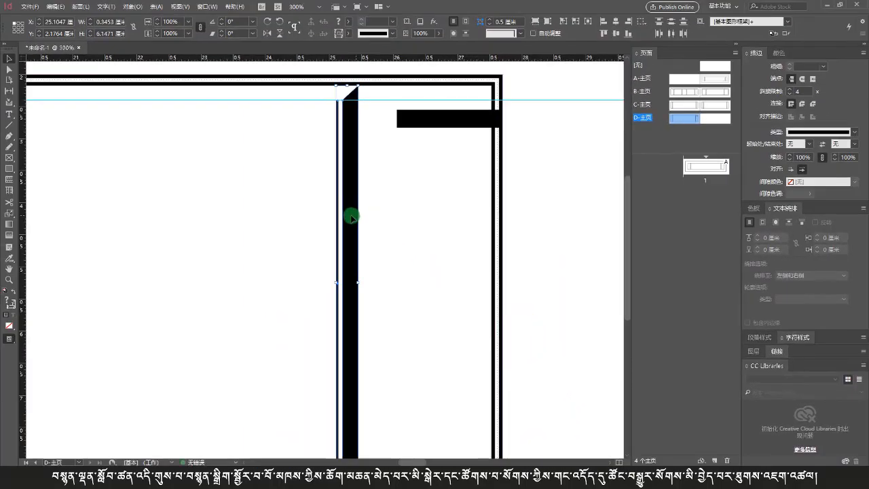
left_click_drag(351, 216, 388, 218)
left_click(435, 214)
Step: Delete the horizontal bar at the frame's upper-right corner
key("ctrl+minus")
key("ctrl+minus")
key("ctrl+minus")
key("ctrl+minus")
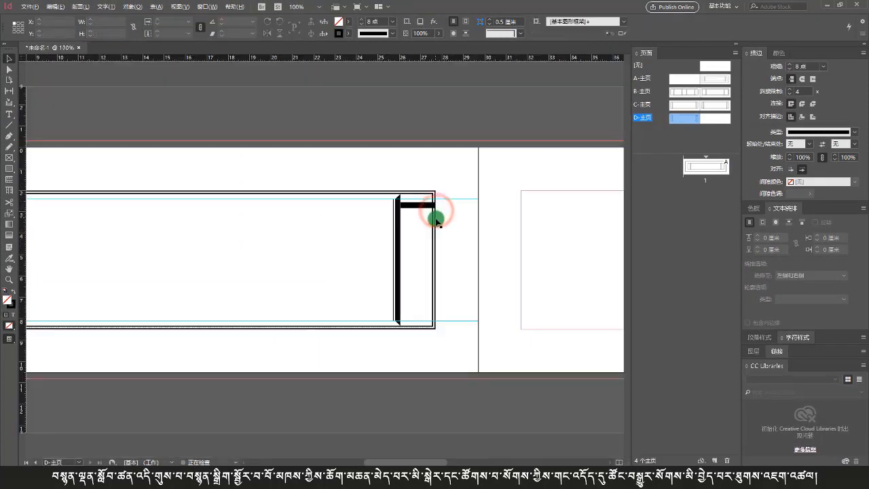
scroll(359, 258, "left", 3)
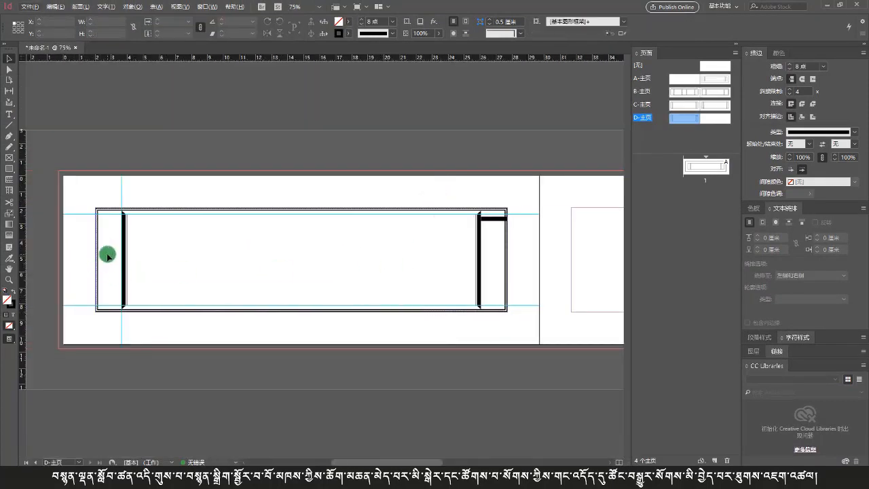
left_click(496, 218)
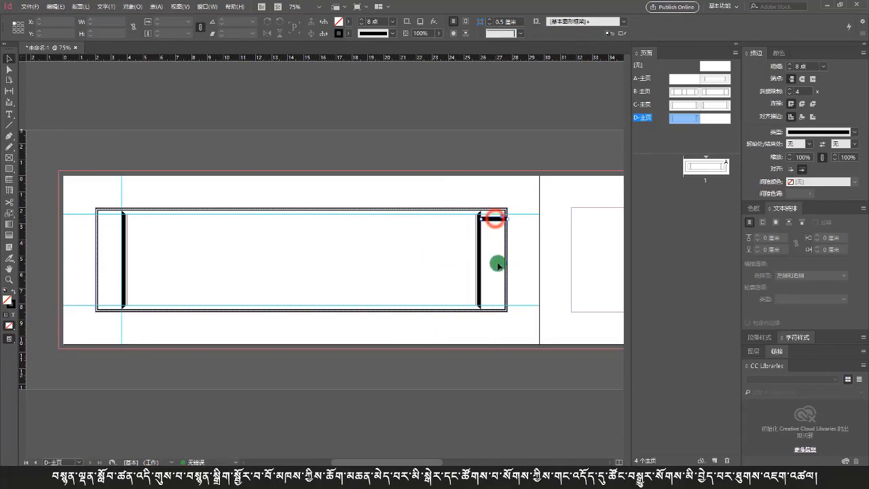
key("Delete")
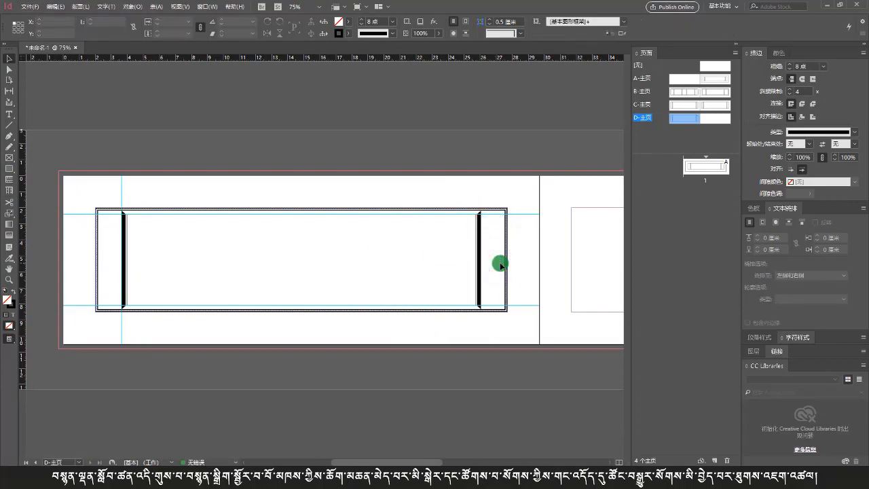
Step: Compare the layout with the reference photo of the printed pecha pages
scroll(500, 265, "right", 3)
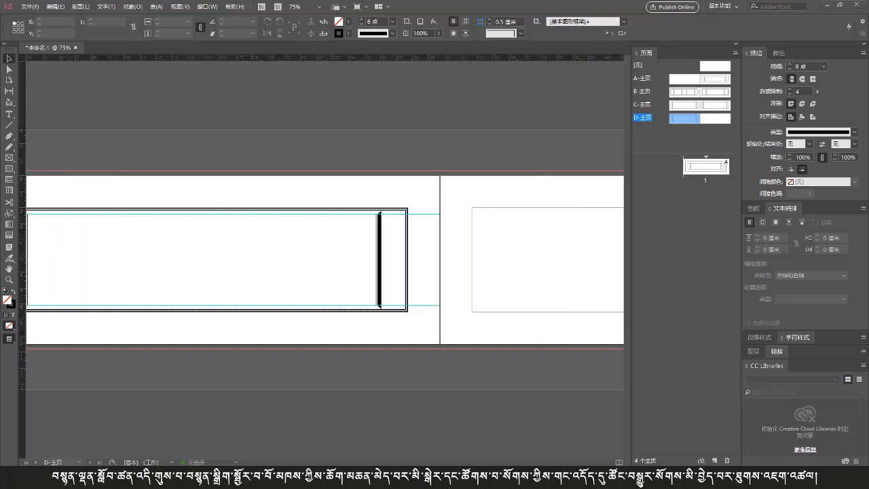
left_click(408, 474)
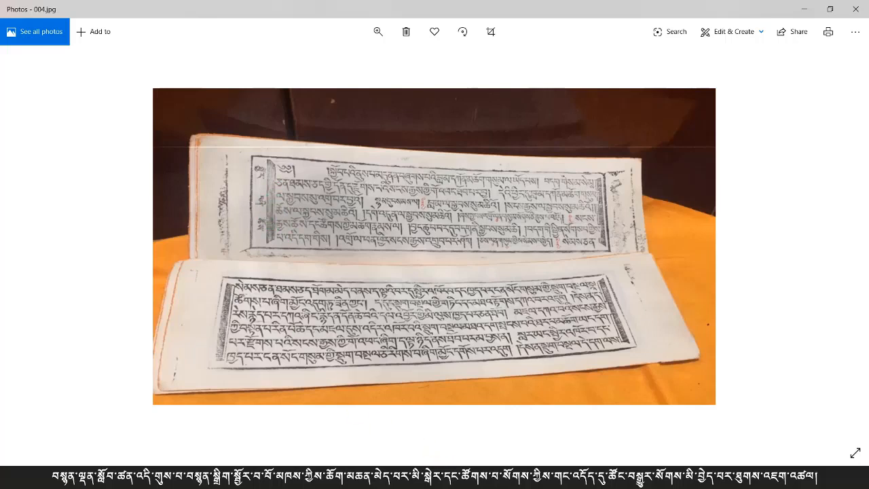
mouse_move(379, 478)
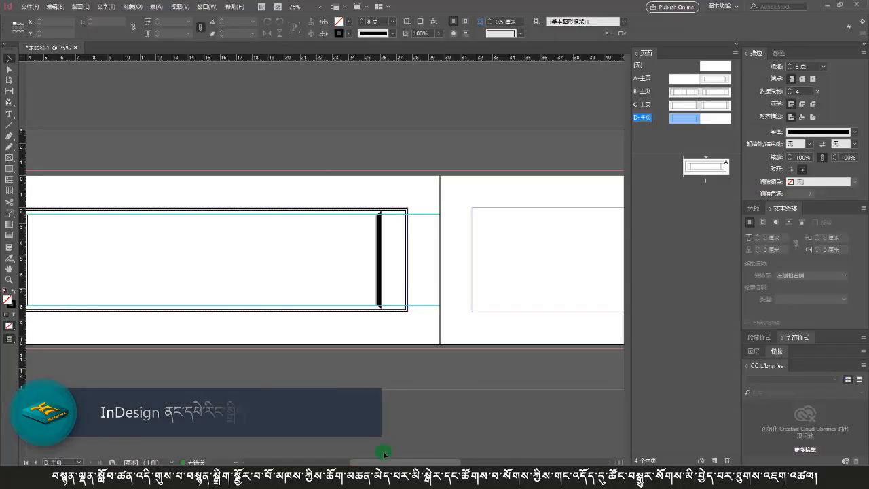
Step: Copy the frame border from the C master and paste it onto the D master's right page
scroll(509, 249, "right", 2)
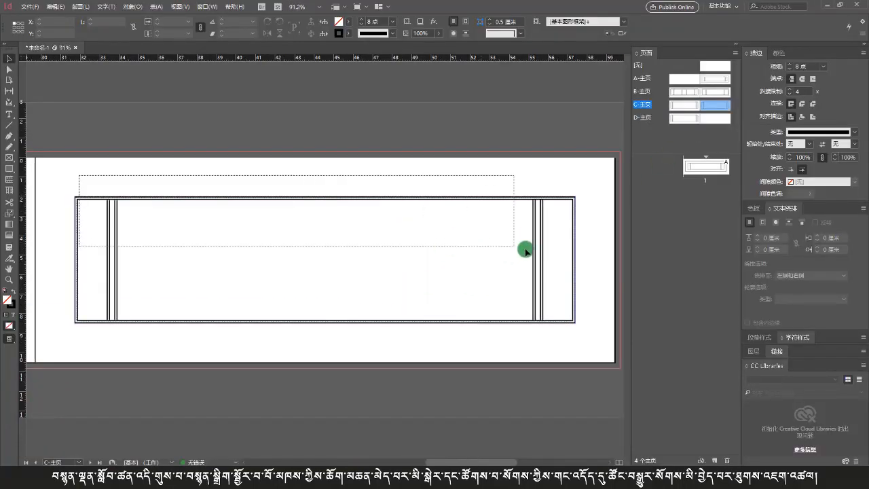
left_click_drag(523, 248, 587, 265)
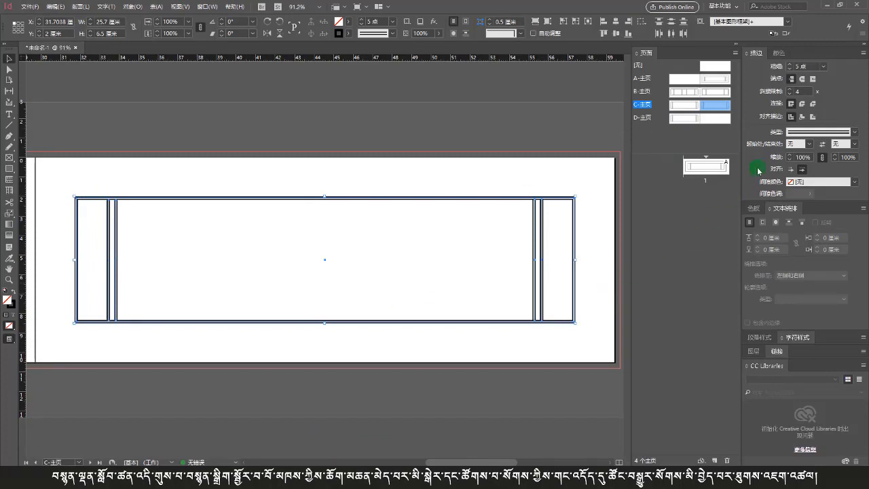
double_click(717, 119)
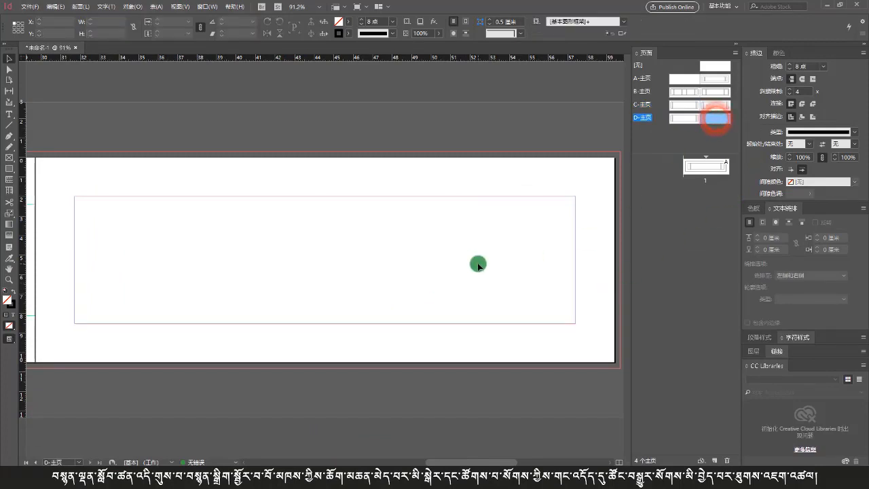
left_click(352, 235)
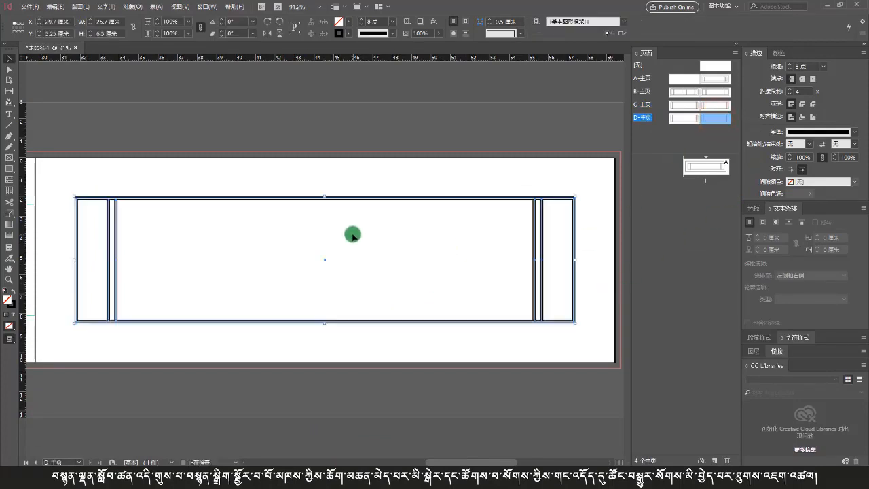
left_click_drag(357, 322, 356, 322)
left_click(357, 336)
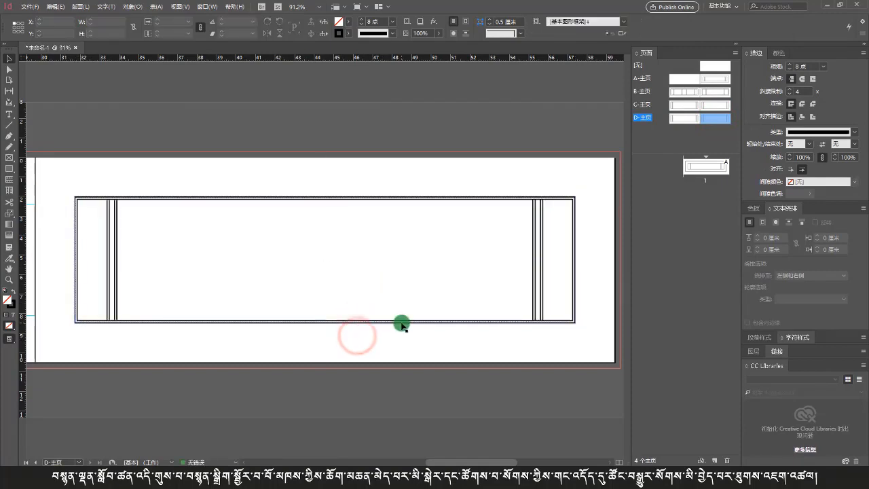
key("ctrl+minus")
scroll(407, 317, "left", 5)
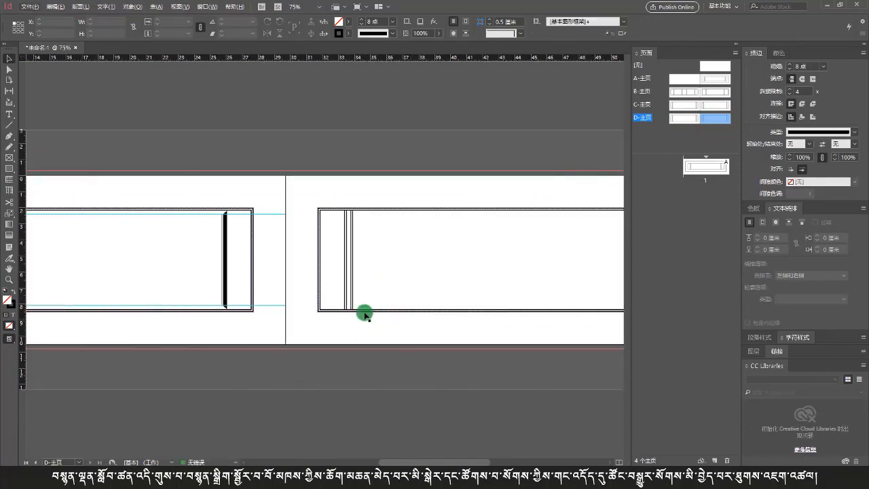
key("ctrl+minus")
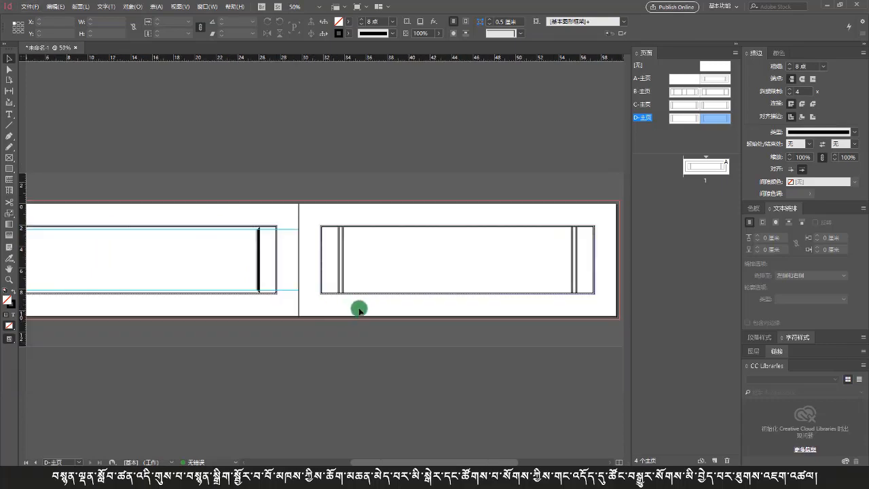